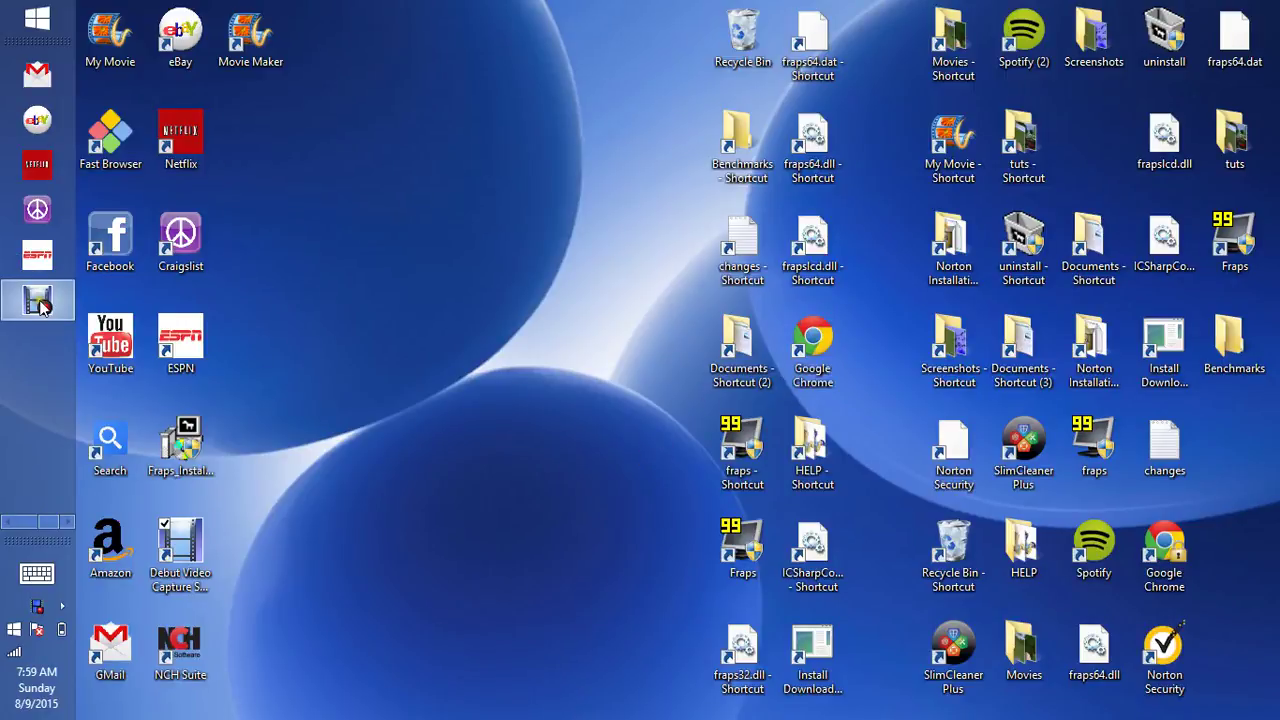
Launch Debut Video Capture from the taskbar and reposition its window lower on the desktop.
{"action": "left_click", "coordinate": [37, 300]}
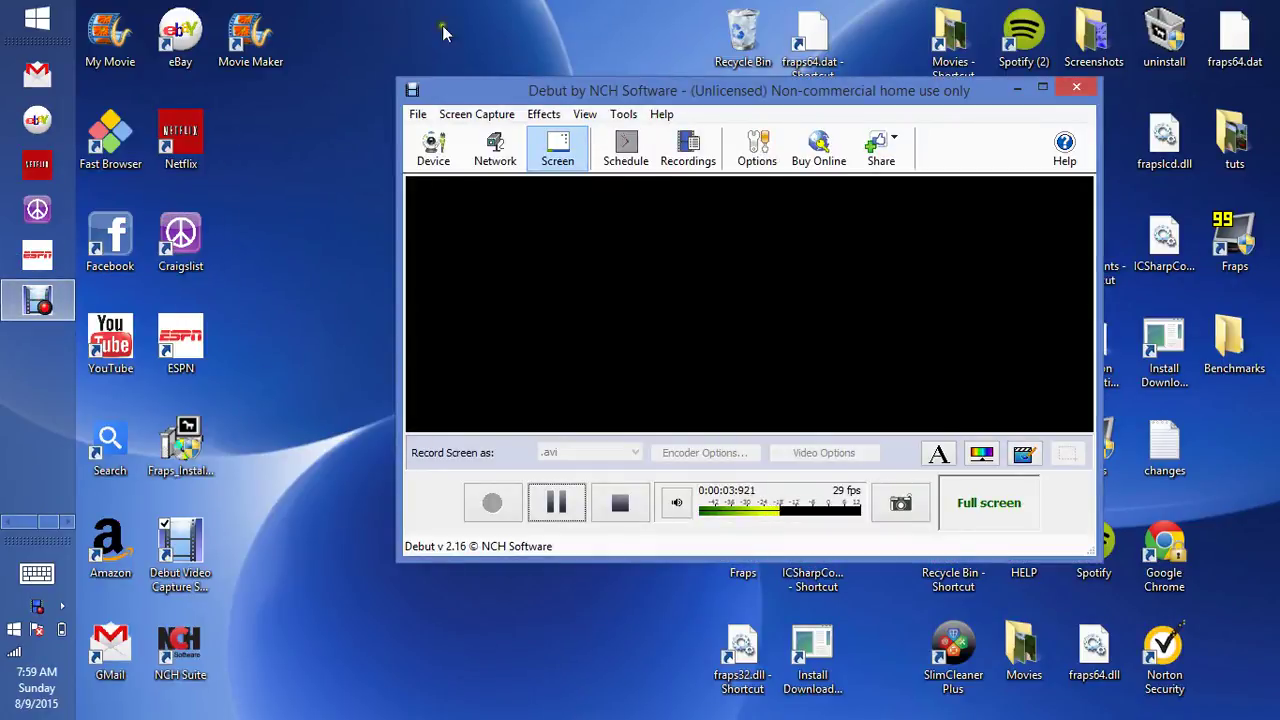
{"action": "left_click_drag", "start_coordinate": [860, 97], "coordinate": [738, 100]}
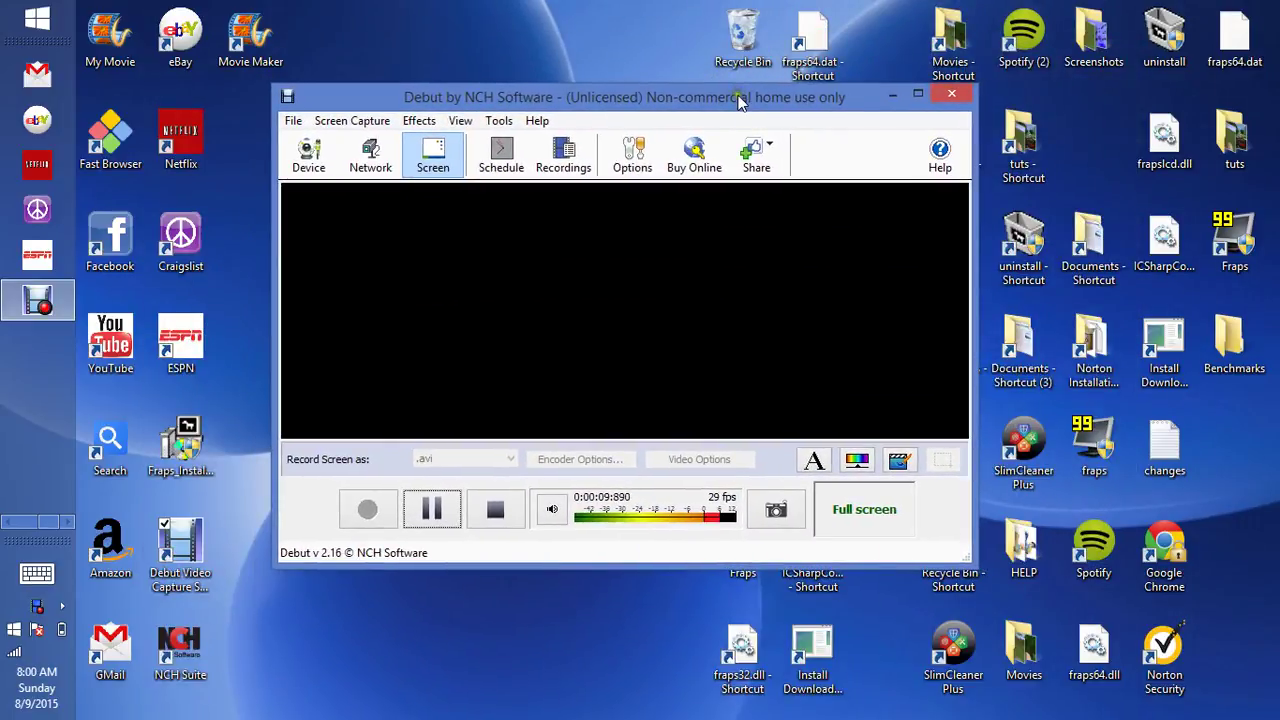
{"action": "mouse_move", "coordinate": [740, 103]}
{"action": "left_mouse_down"}
{"action": "mouse_move", "coordinate": [716, 117]}
{"action": "mouse_move", "coordinate": [720, 100]}
{"action": "left_mouse_up"}
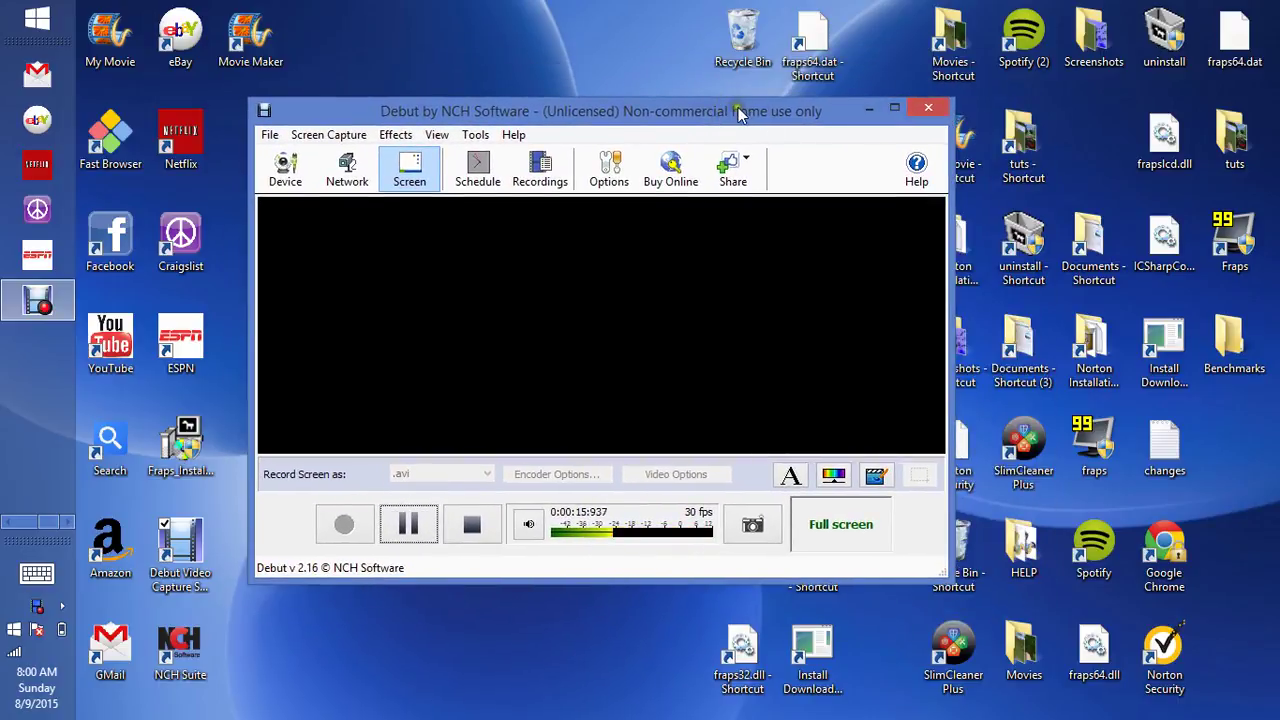
{"action": "mouse_move", "coordinate": [739, 113]}
{"action": "left_mouse_down"}
{"action": "mouse_move", "coordinate": [897, 108]}
{"action": "mouse_move", "coordinate": [816, 101]}
{"action": "left_mouse_up"}
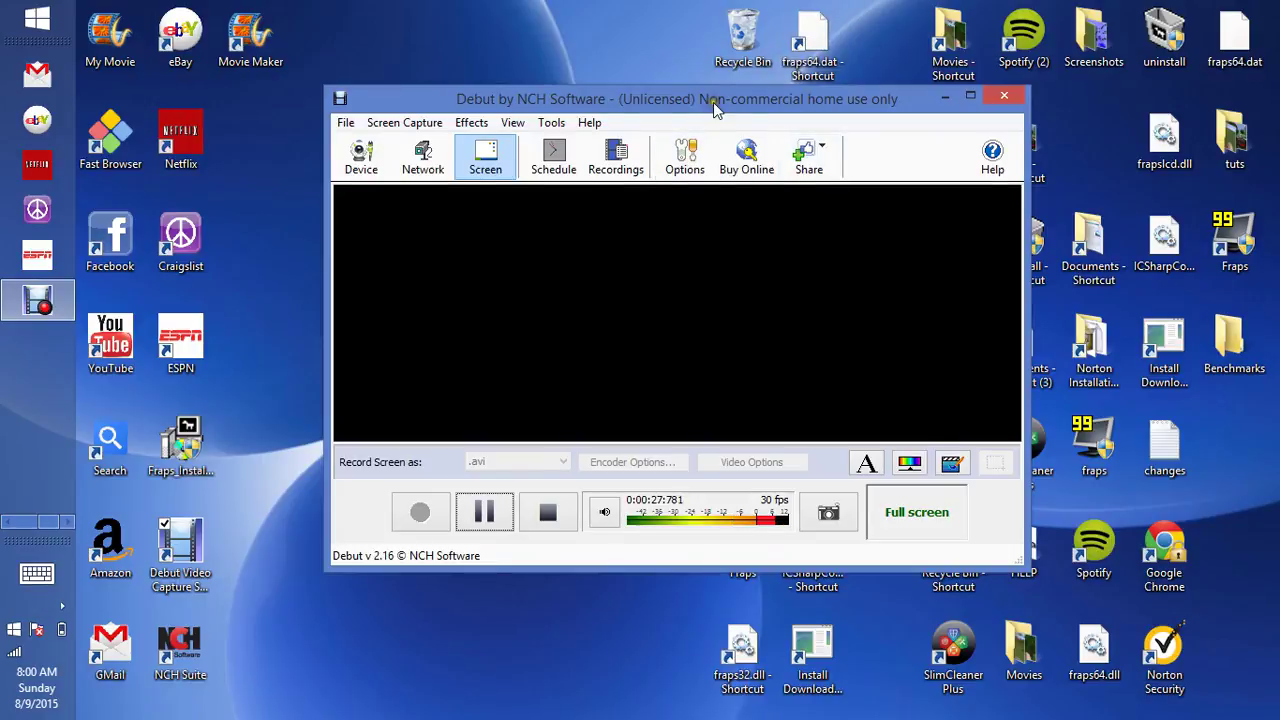
{"action": "left_click_drag", "start_coordinate": [713, 102], "coordinate": [838, 68]}
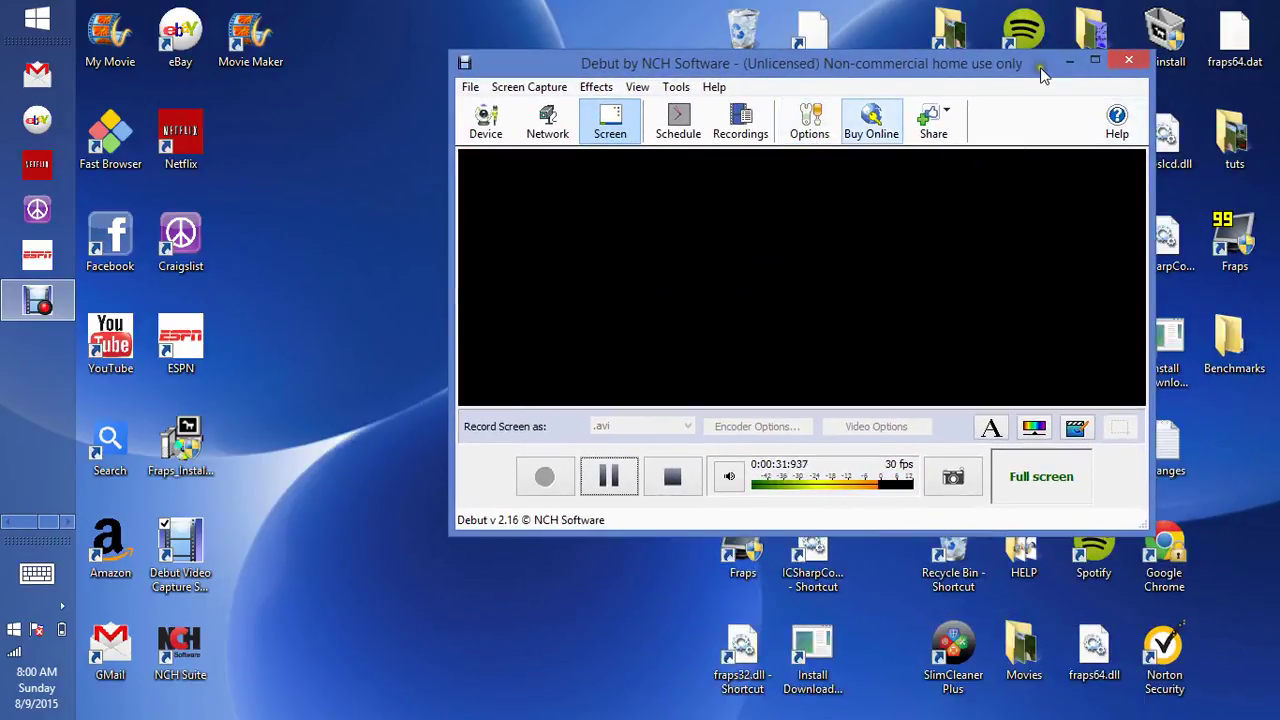
{"action": "mouse_move", "coordinate": [1040, 75]}
{"action": "left_mouse_down"}
{"action": "mouse_move", "coordinate": [1094, 77]}
{"action": "mouse_move", "coordinate": [967, 90]}
{"action": "mouse_move", "coordinate": [943, 214]}
{"action": "left_mouse_up"}
Set the caption text to 'voice capture software', leaving the Font settings unchanged.
{"action": "left_click", "coordinate": [895, 577]}
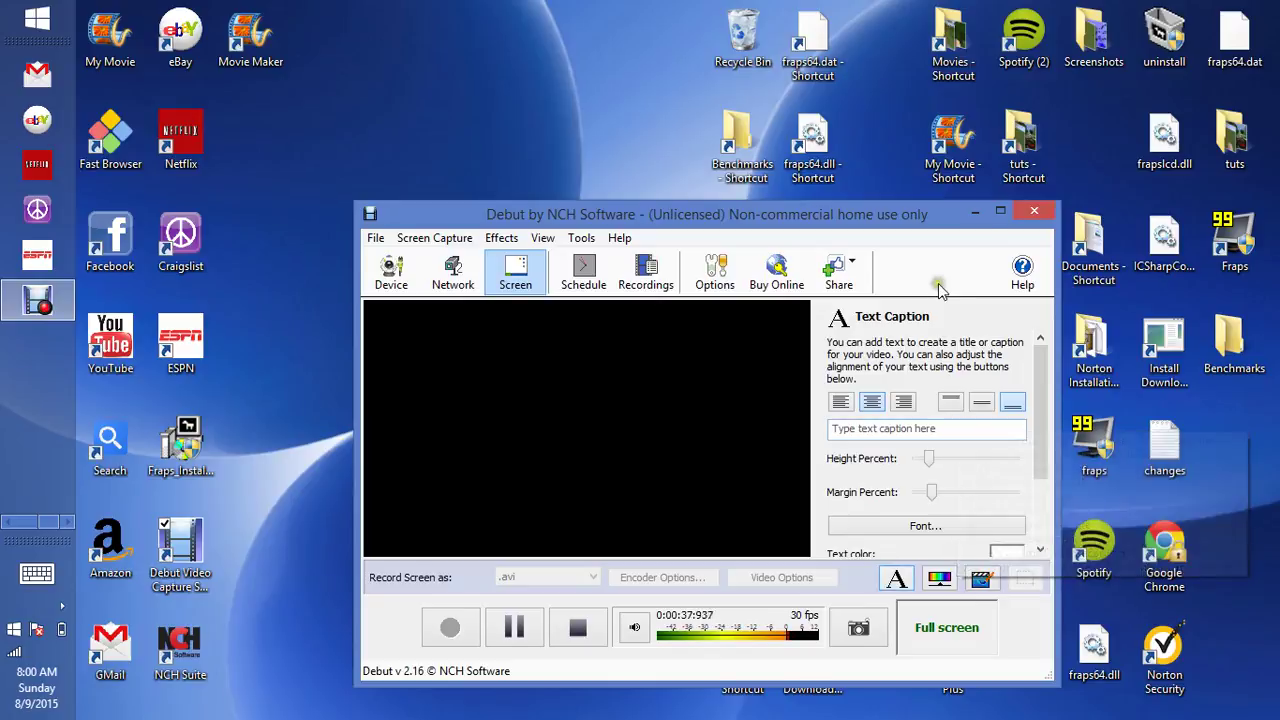
{"action": "mouse_move", "coordinate": [932, 221]}
{"action": "left_mouse_down"}
{"action": "mouse_move", "coordinate": [922, 128]}
{"action": "mouse_move", "coordinate": [935, 203]}
{"action": "left_mouse_up"}
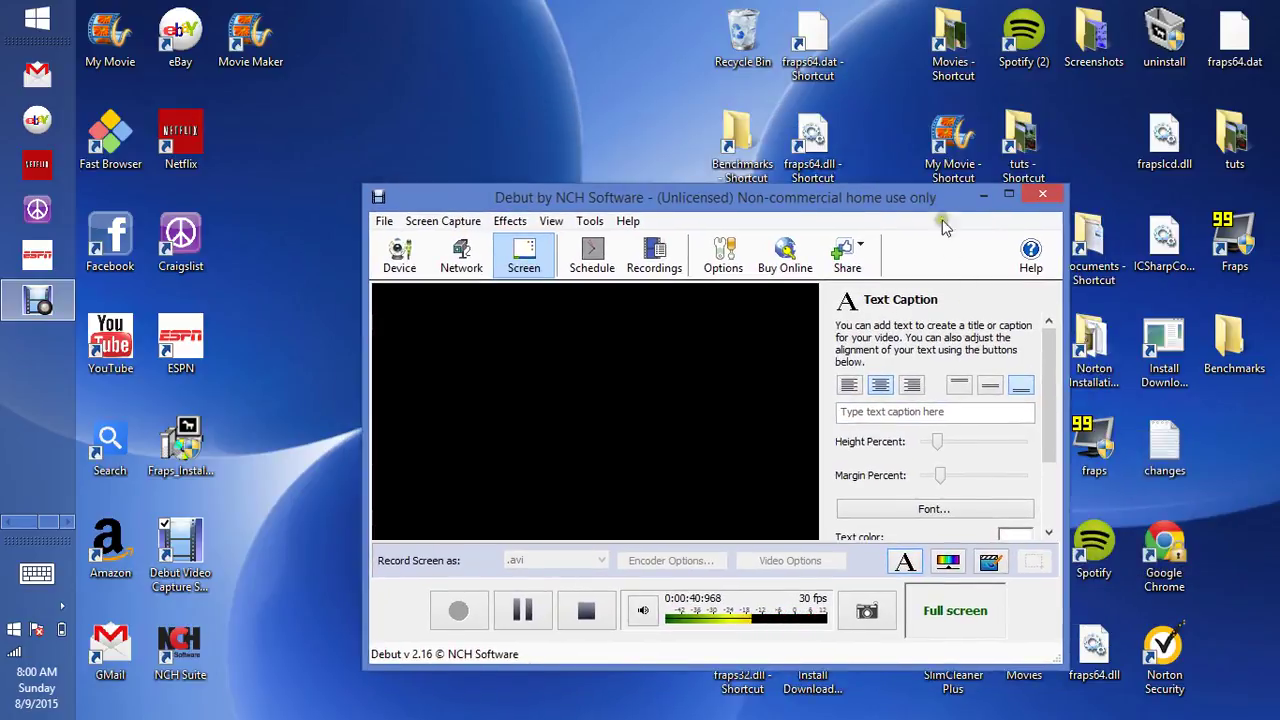
{"action": "left_click", "coordinate": [980, 416]}
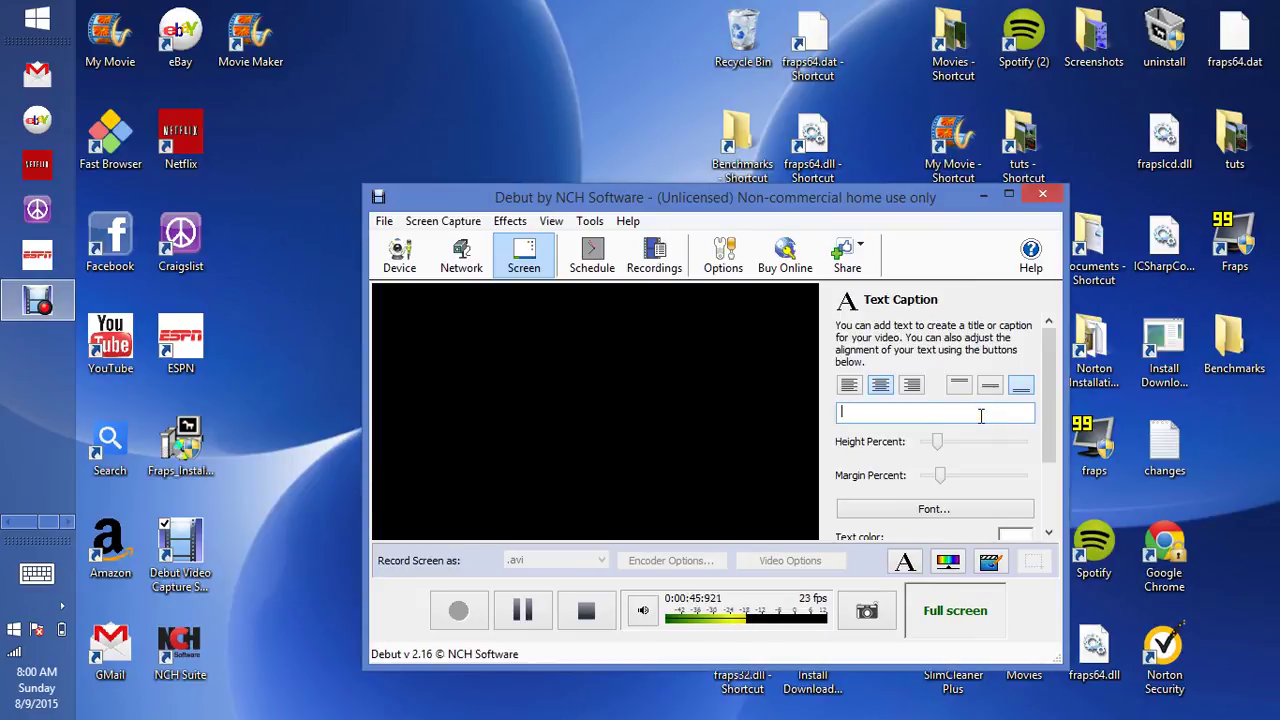
{"action": "type", "text": "voice cap"}
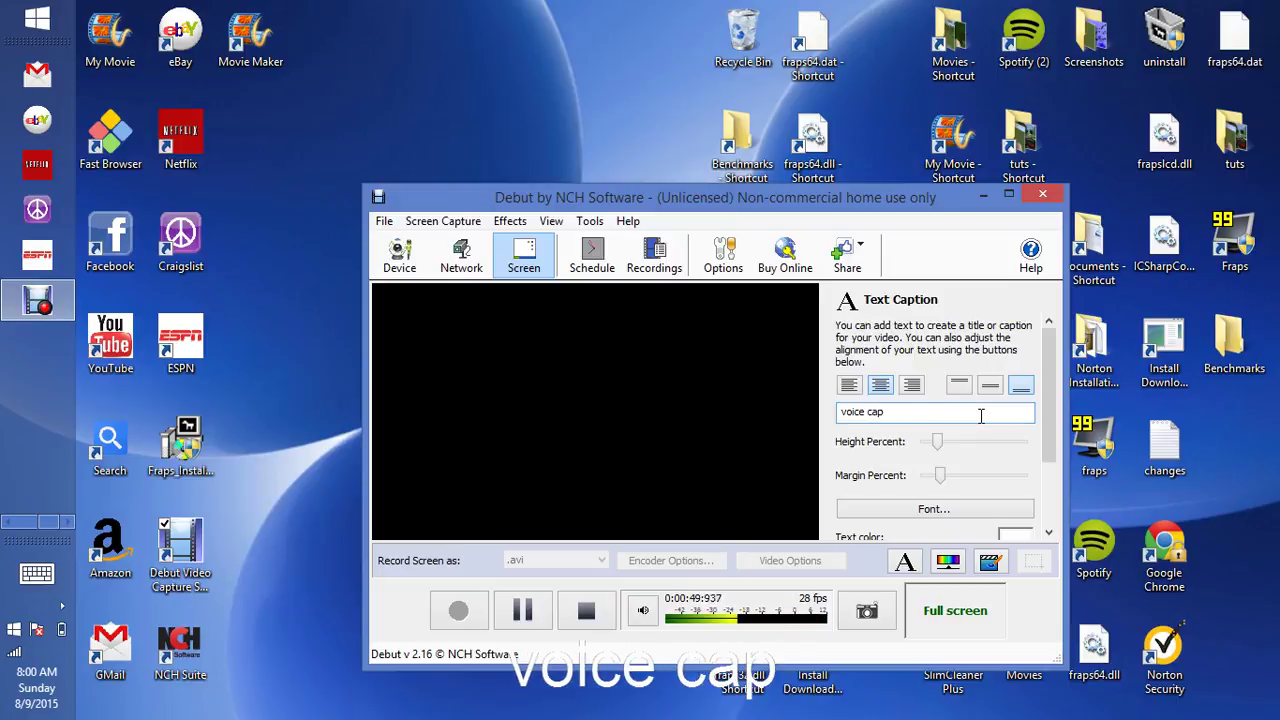
{"action": "type", "text": "ture s"}
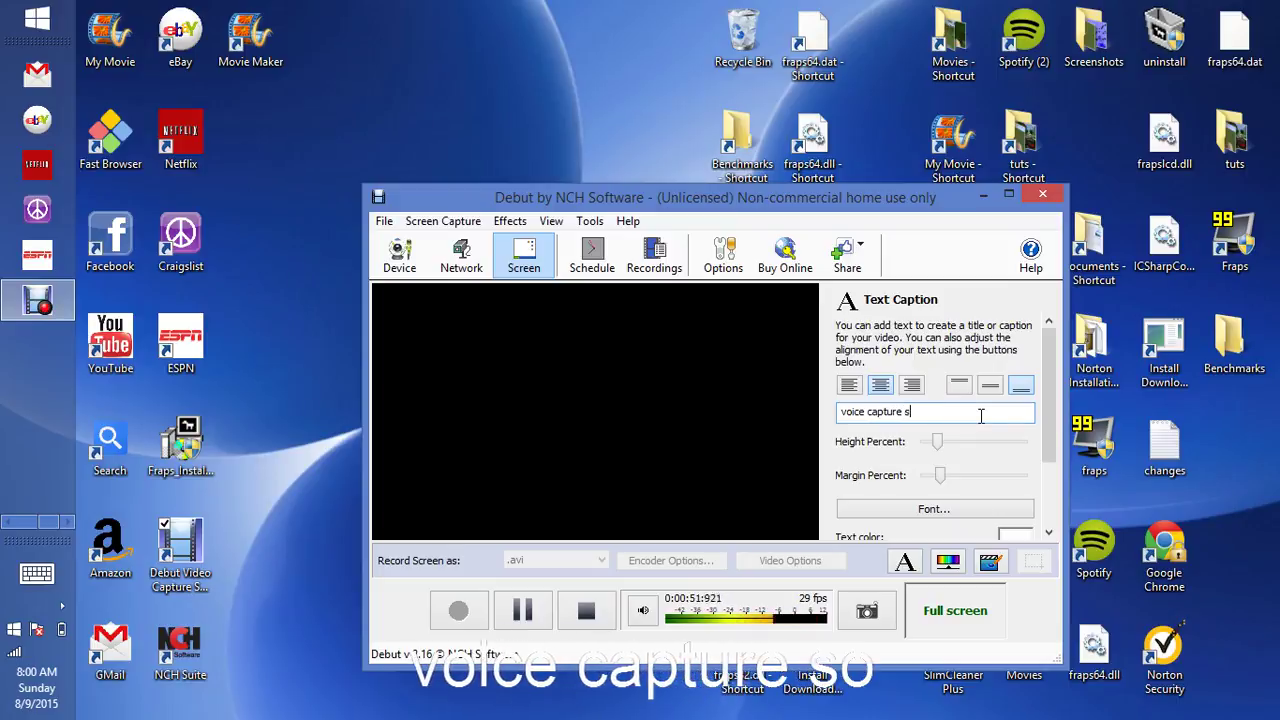
{"action": "type", "text": "oftware"}
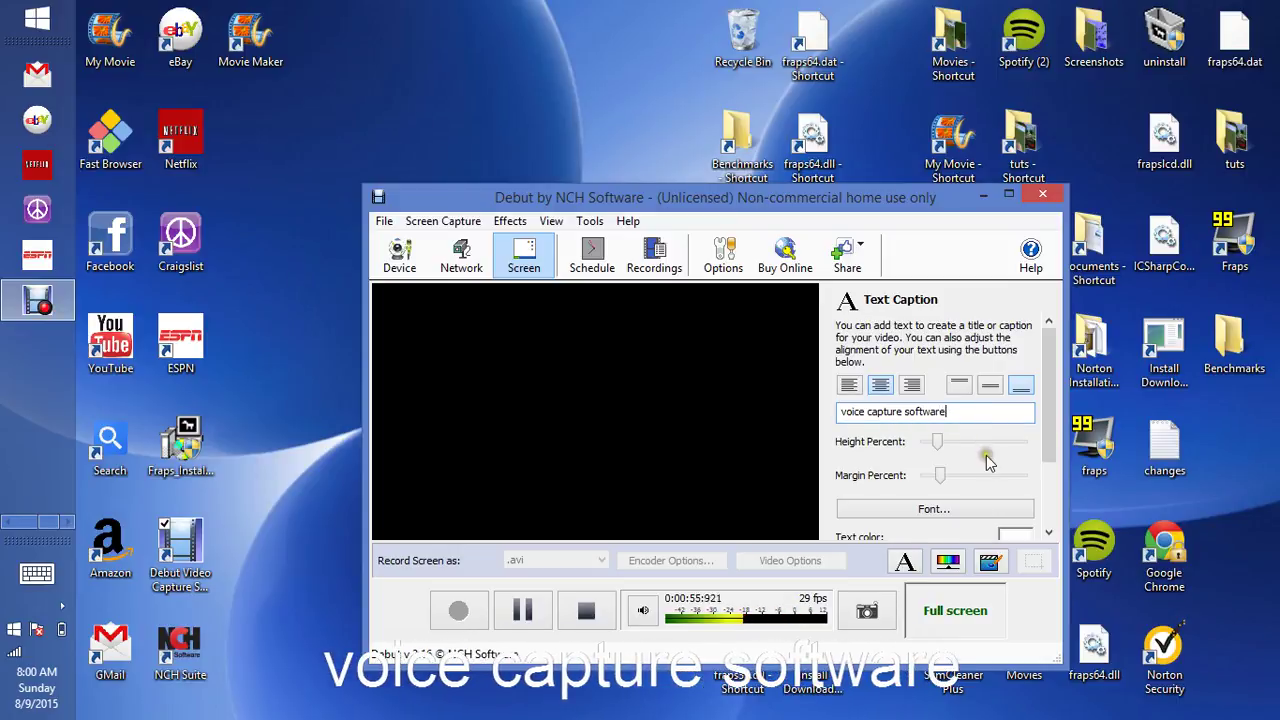
{"action": "left_click", "coordinate": [1006, 515]}
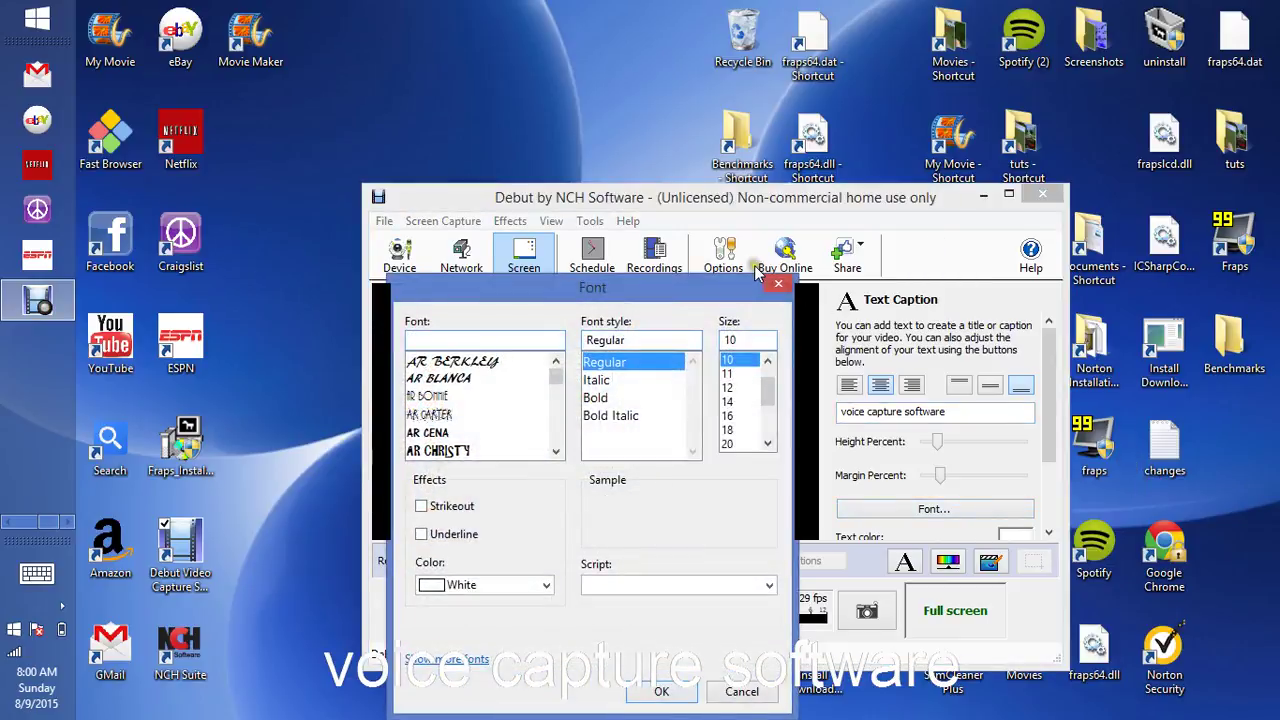
{"action": "left_click", "coordinate": [778, 284]}
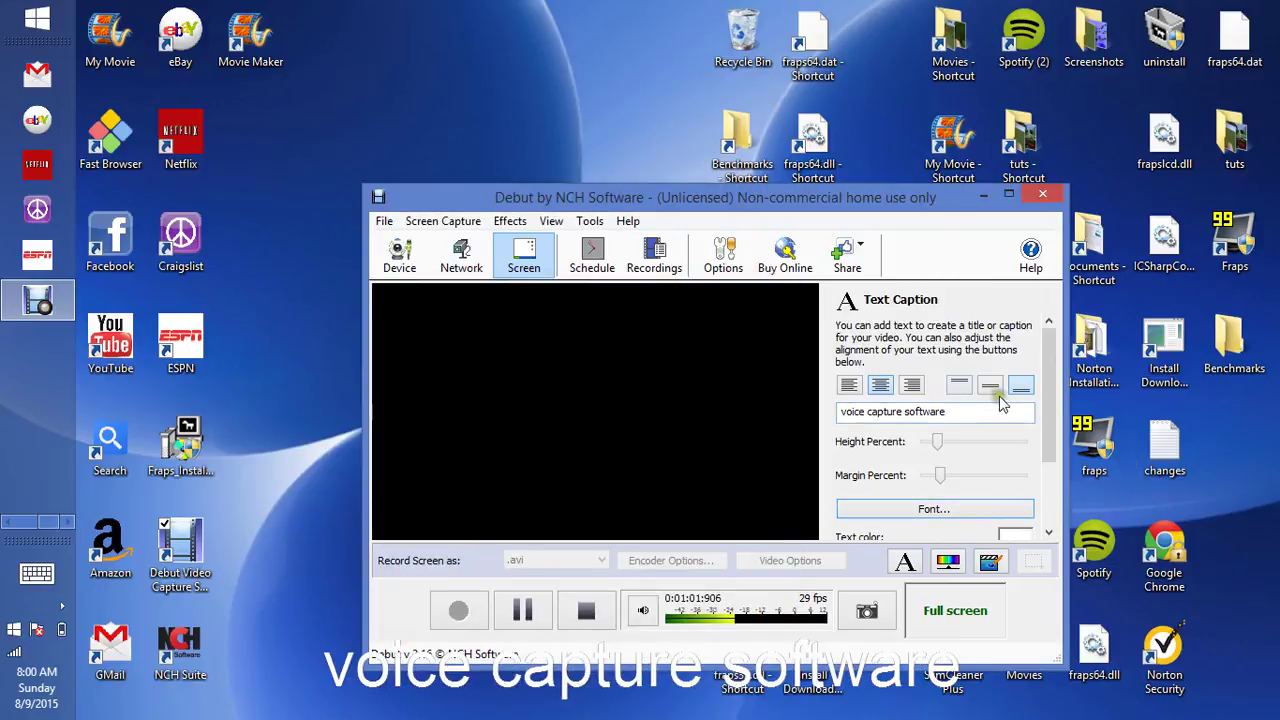
{"action": "left_click", "coordinate": [946, 561]}
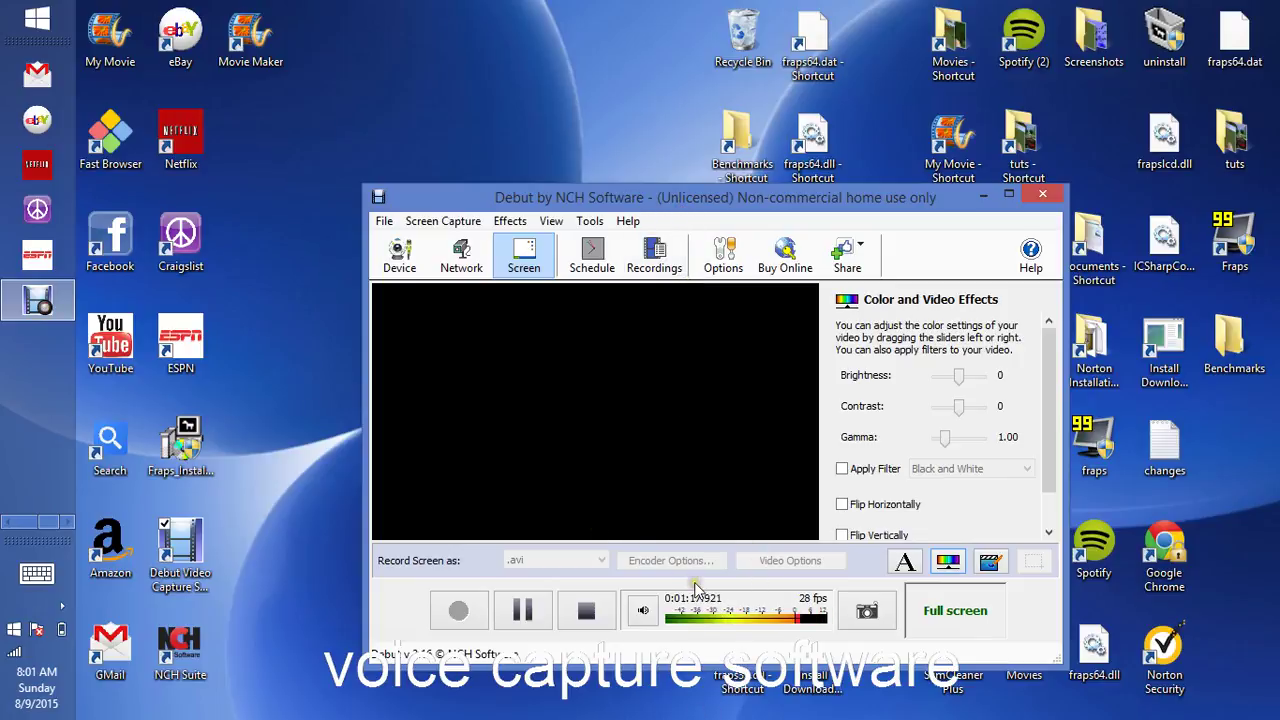
{"action": "mouse_move", "coordinate": [800, 203]}
{"action": "left_mouse_down"}
{"action": "mouse_move", "coordinate": [818, 270]}
{"action": "mouse_move", "coordinate": [767, 237]}
{"action": "mouse_move", "coordinate": [744, 99]}
{"action": "mouse_move", "coordinate": [781, 172]}
{"action": "mouse_move", "coordinate": [673, 40]}
{"action": "mouse_move", "coordinate": [657, 159]}
{"action": "mouse_move", "coordinate": [697, 132]}
{"action": "left_mouse_up"}
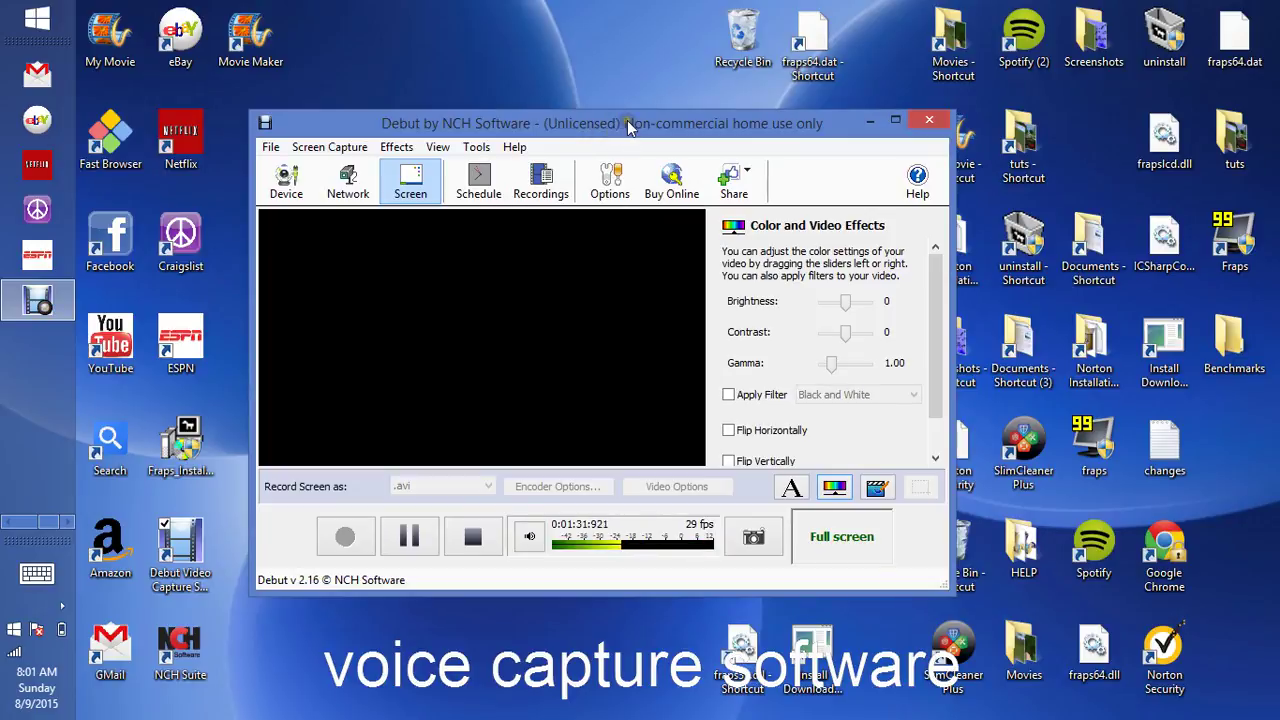
{"action": "left_click_drag", "start_coordinate": [628, 124], "coordinate": [650, 136]}
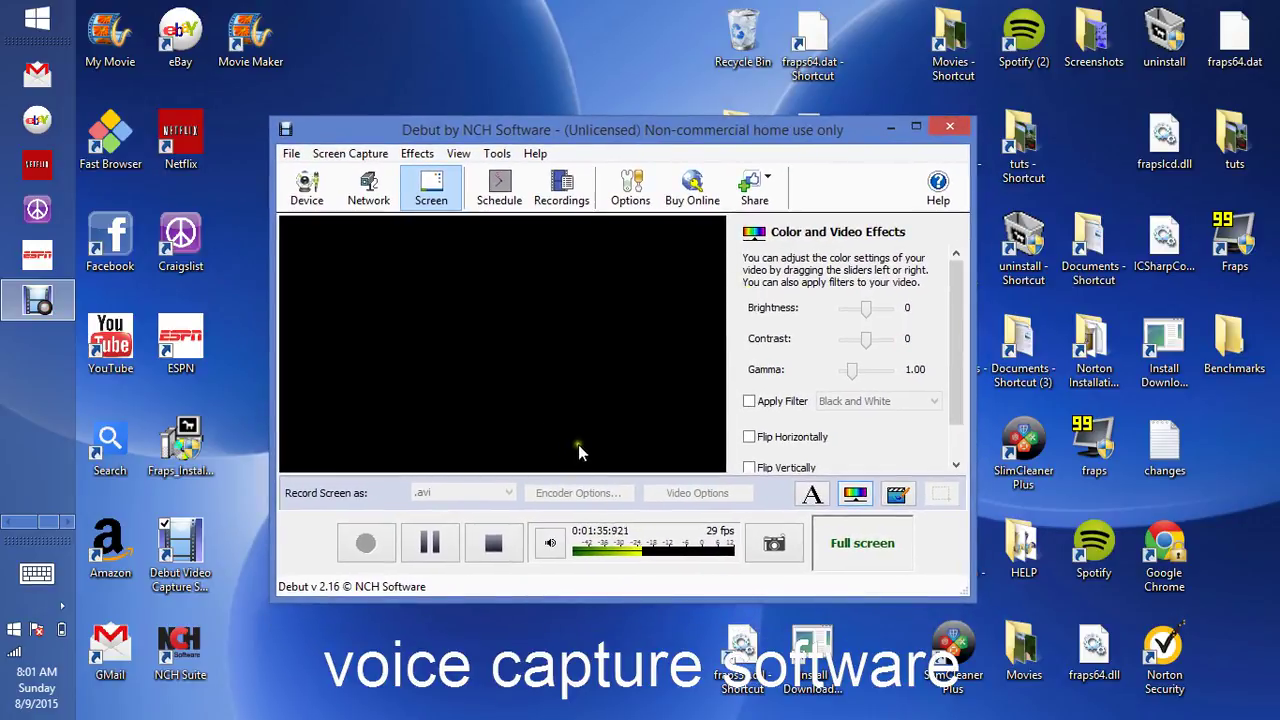
Replace the old caption with 'screen captur soft ware', then clear it.
{"action": "left_click", "coordinate": [812, 494]}
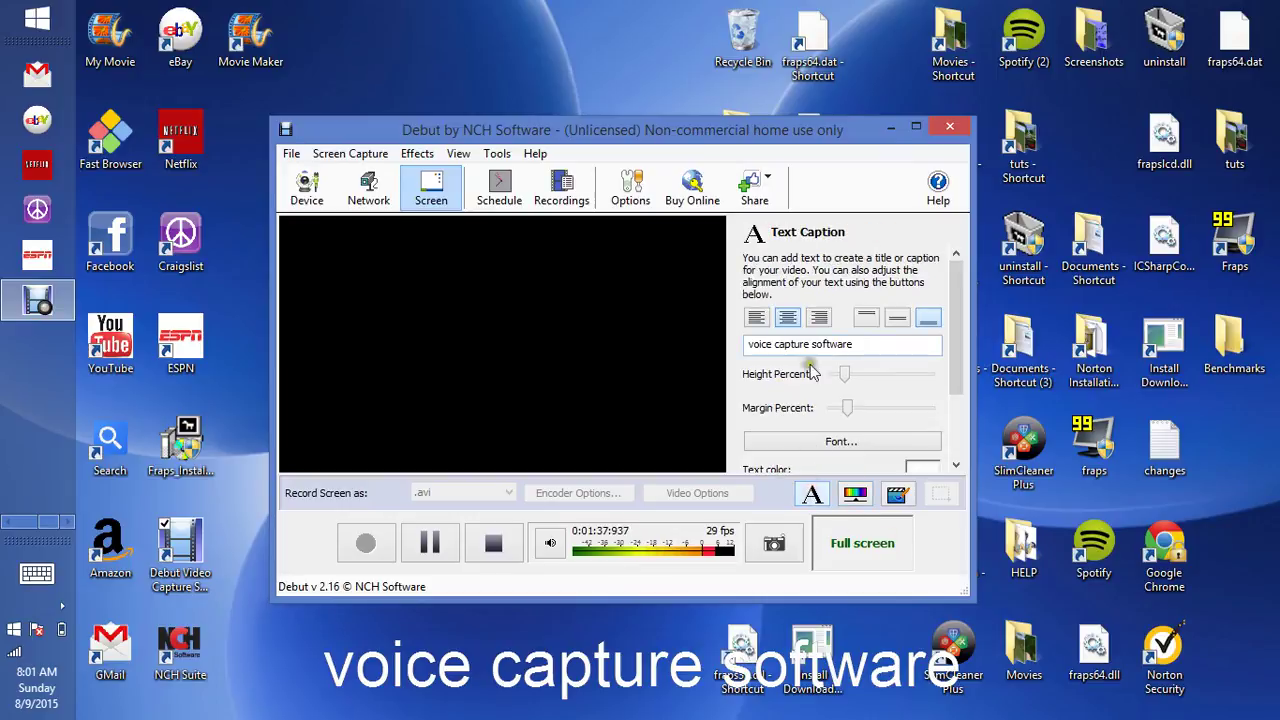
{"action": "left_click_drag", "start_coordinate": [860, 345], "coordinate": [748, 344]}
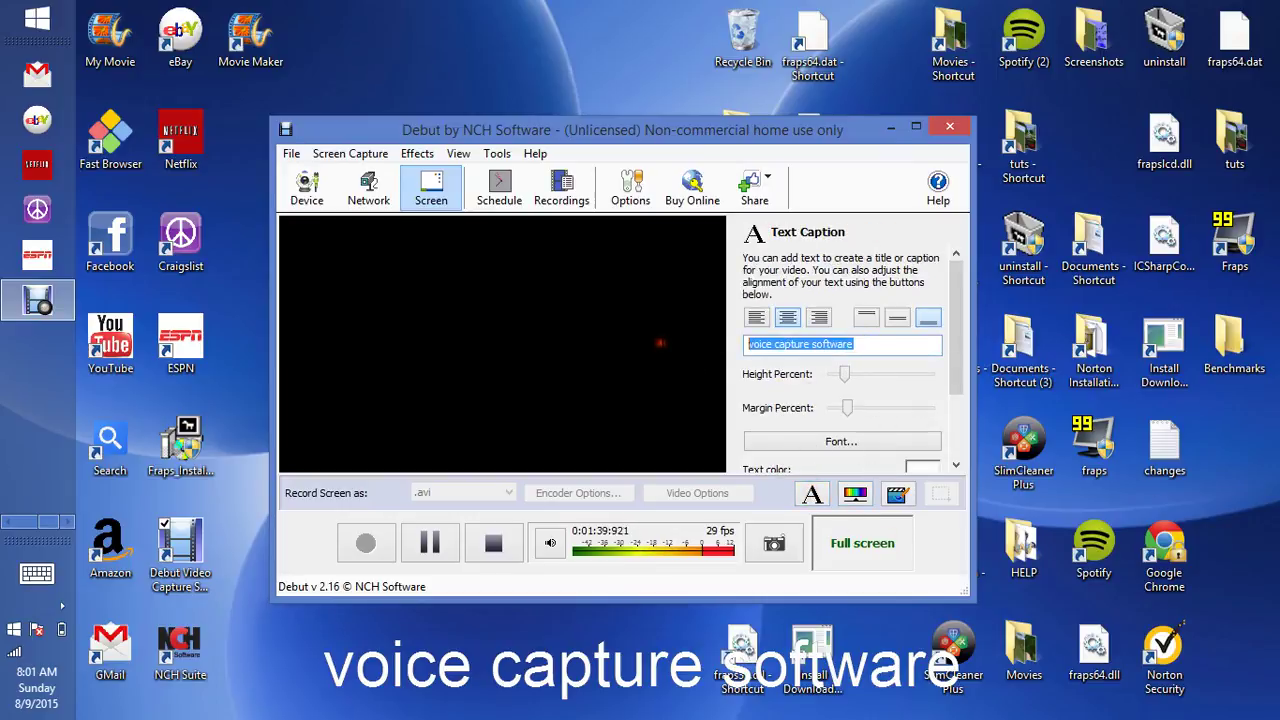
{"action": "key", "text": "BackSpace"}
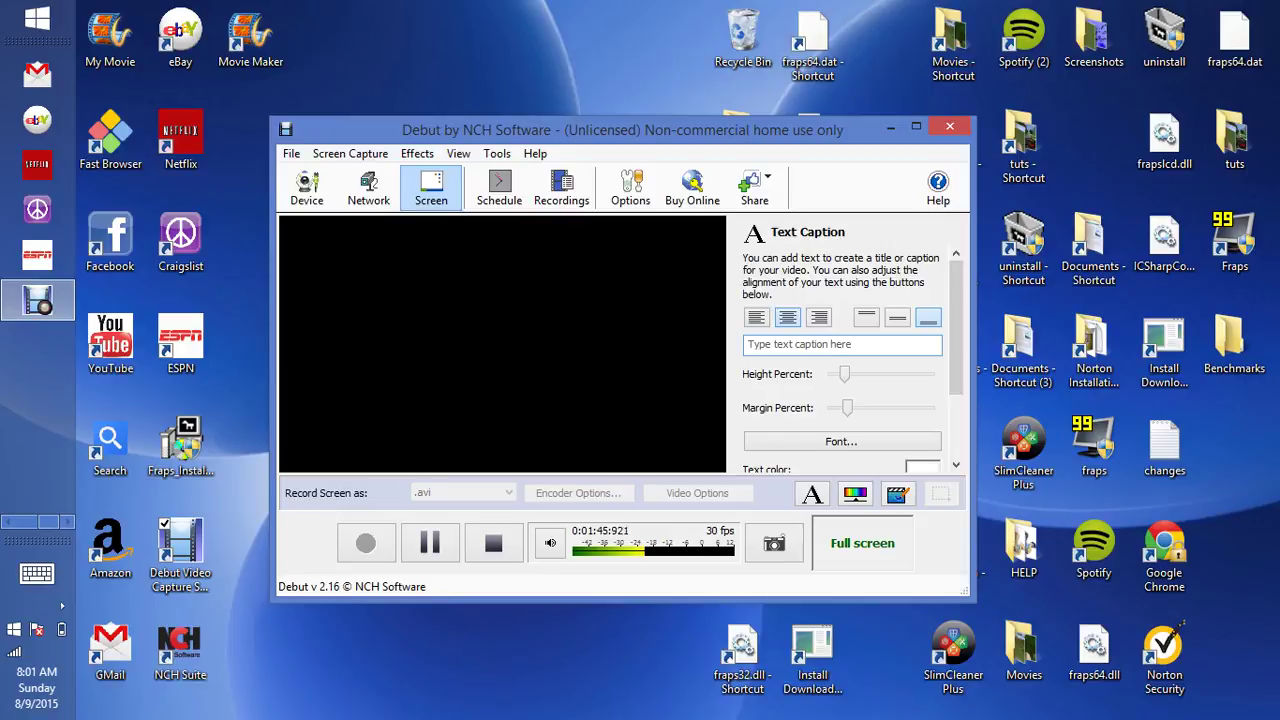
{"action": "type", "text": "screen "}
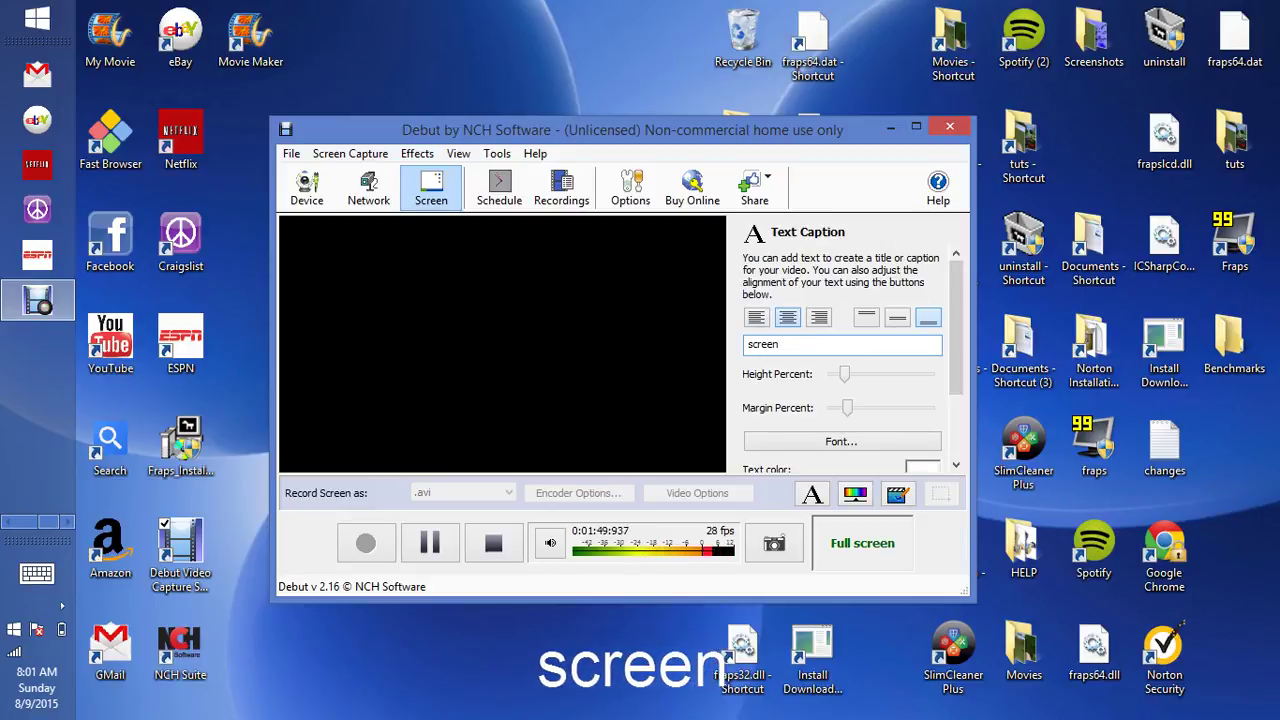
{"action": "type", "text": "captur so"}
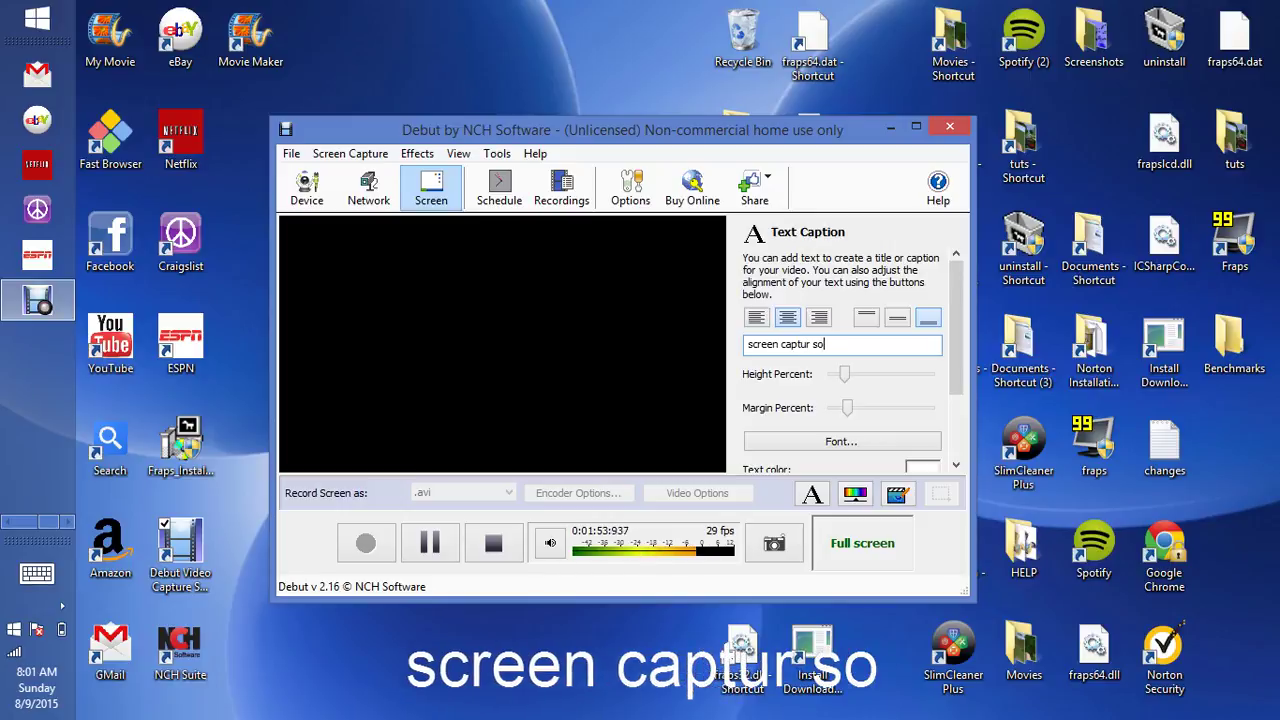
{"action": "type", "text": "ft "}
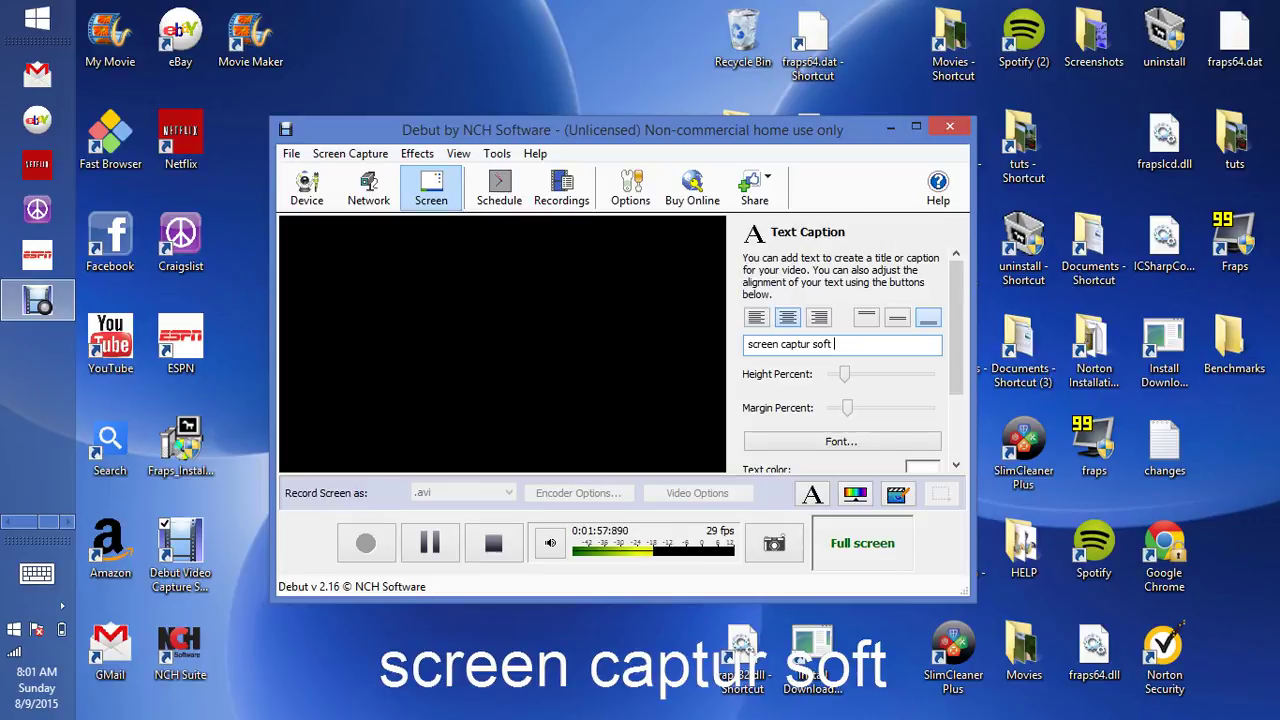
{"action": "type", "text": "ware"}
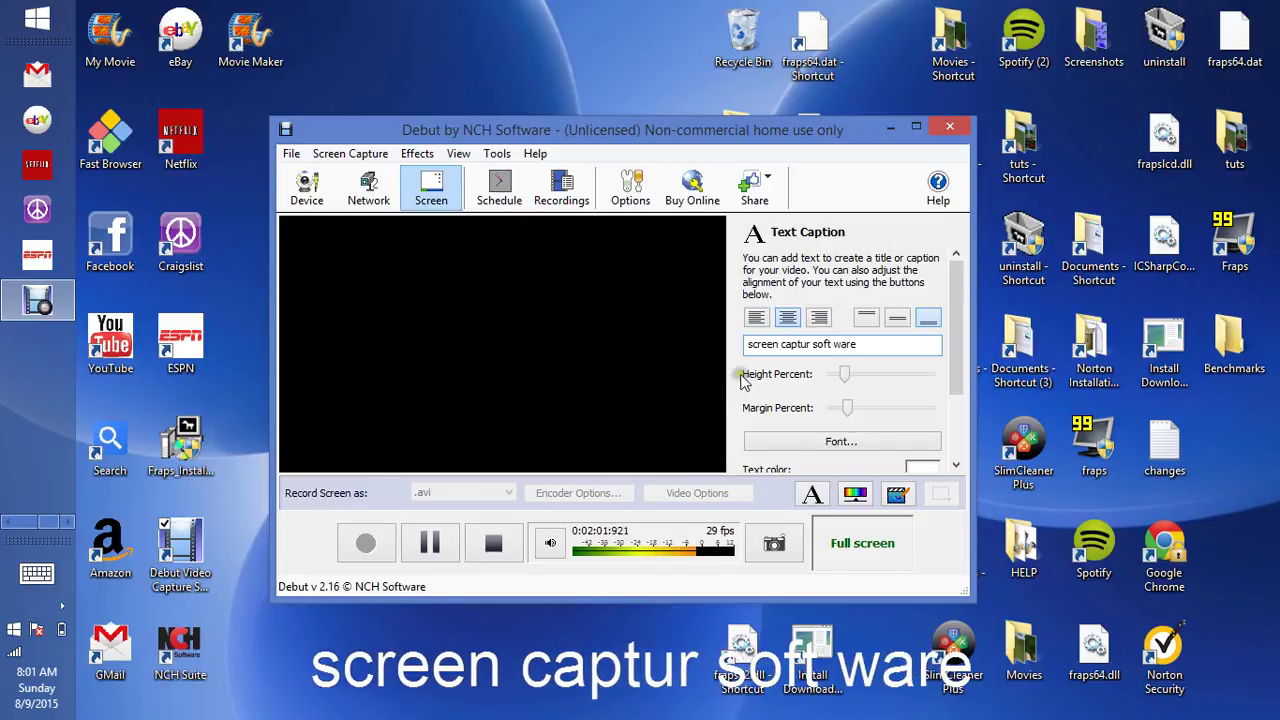
{"action": "mouse_move", "coordinate": [842, 344]}
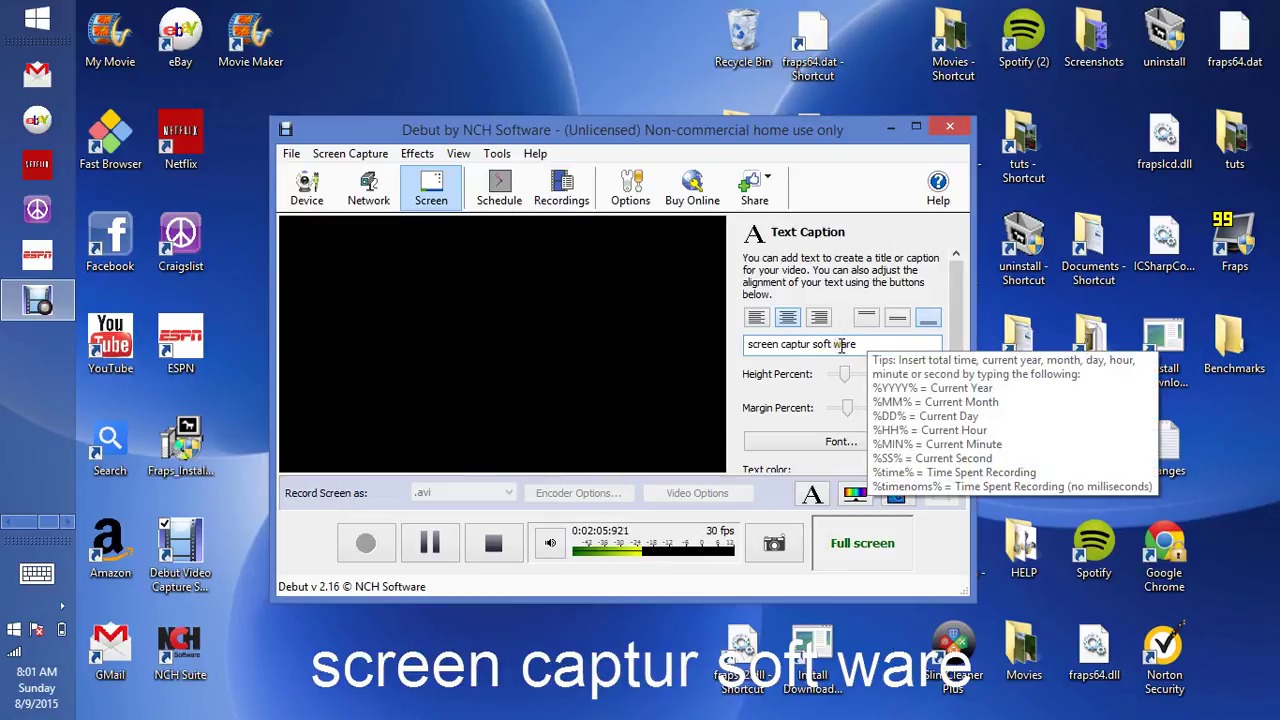
{"action": "key", "text": "BackSpace"}
{"action": "key", "text": "BackSpace"}
{"action": "key", "text": "BackSpace"}
{"action": "key", "text": "BackSpace"}
{"action": "key", "text": "BackSpace"}
{"action": "key", "text": "BackSpace"}
{"action": "key", "text": "BackSpace"}
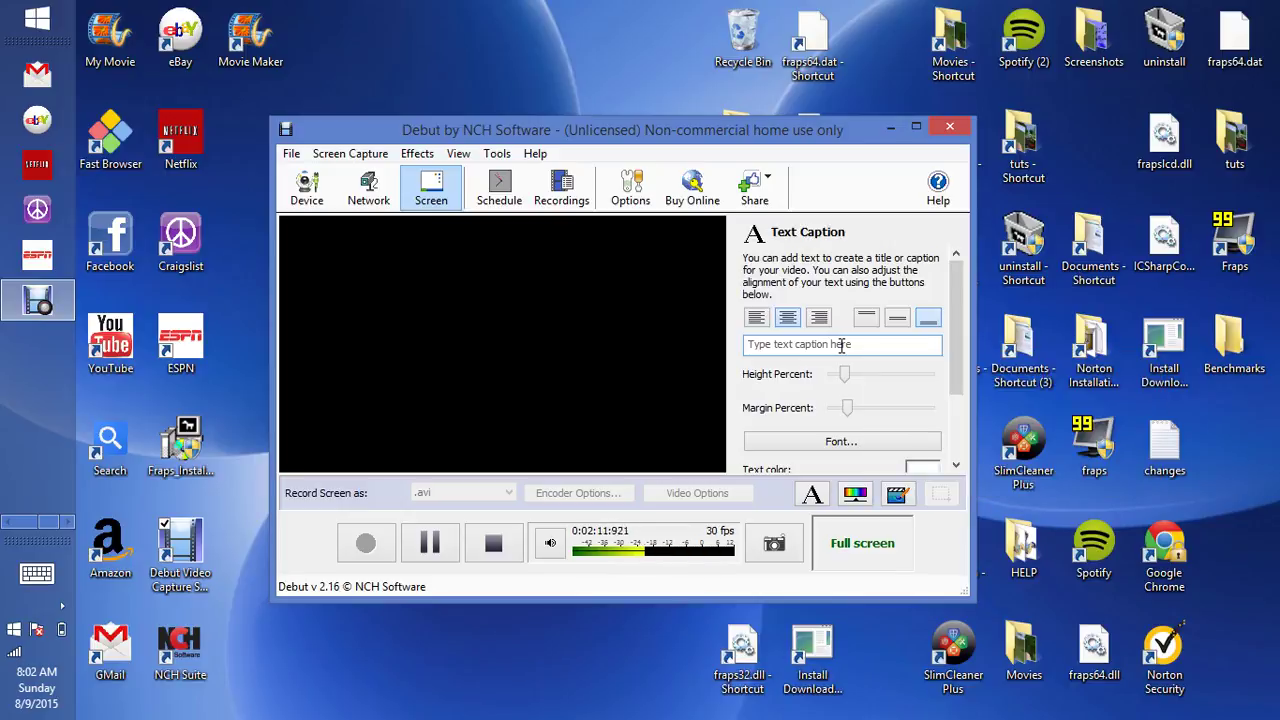
Show the caption 'uploding software', then select and delete it.
{"action": "type", "text": "uploding software"}
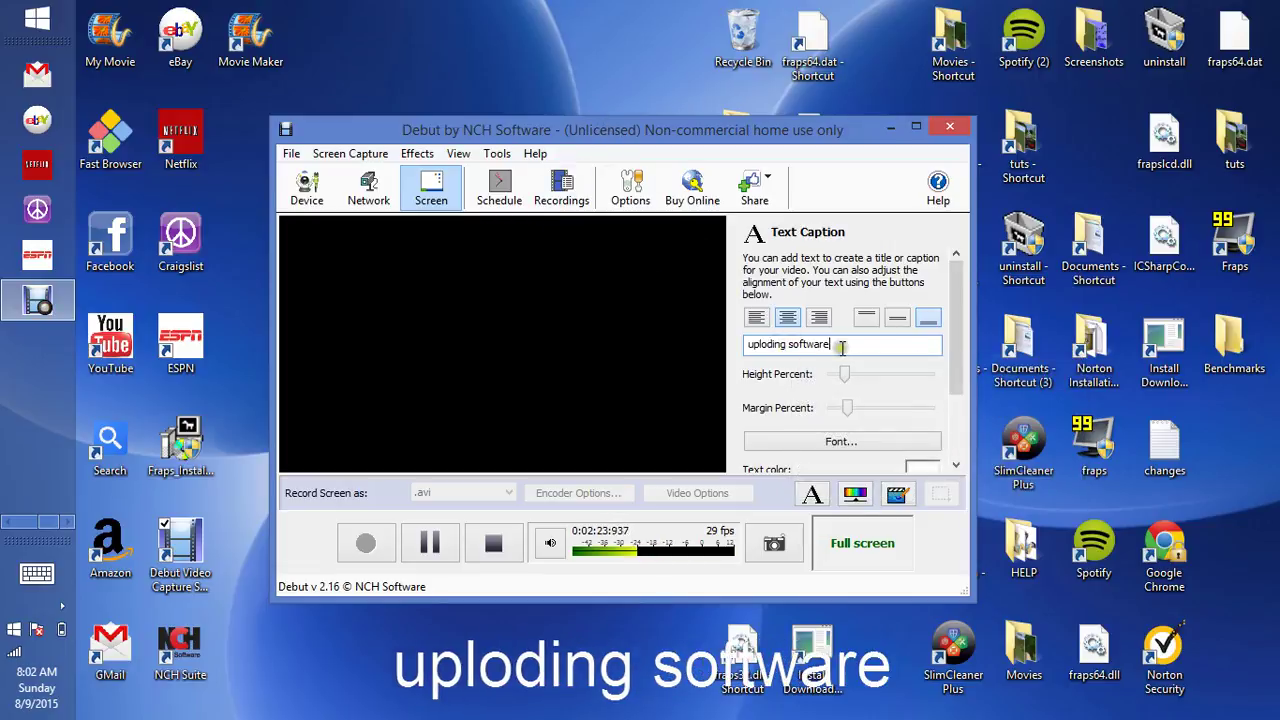
{"action": "left_click_drag", "start_coordinate": [845, 346], "coordinate": [714, 357]}
{"action": "key", "text": "BackSpace"}
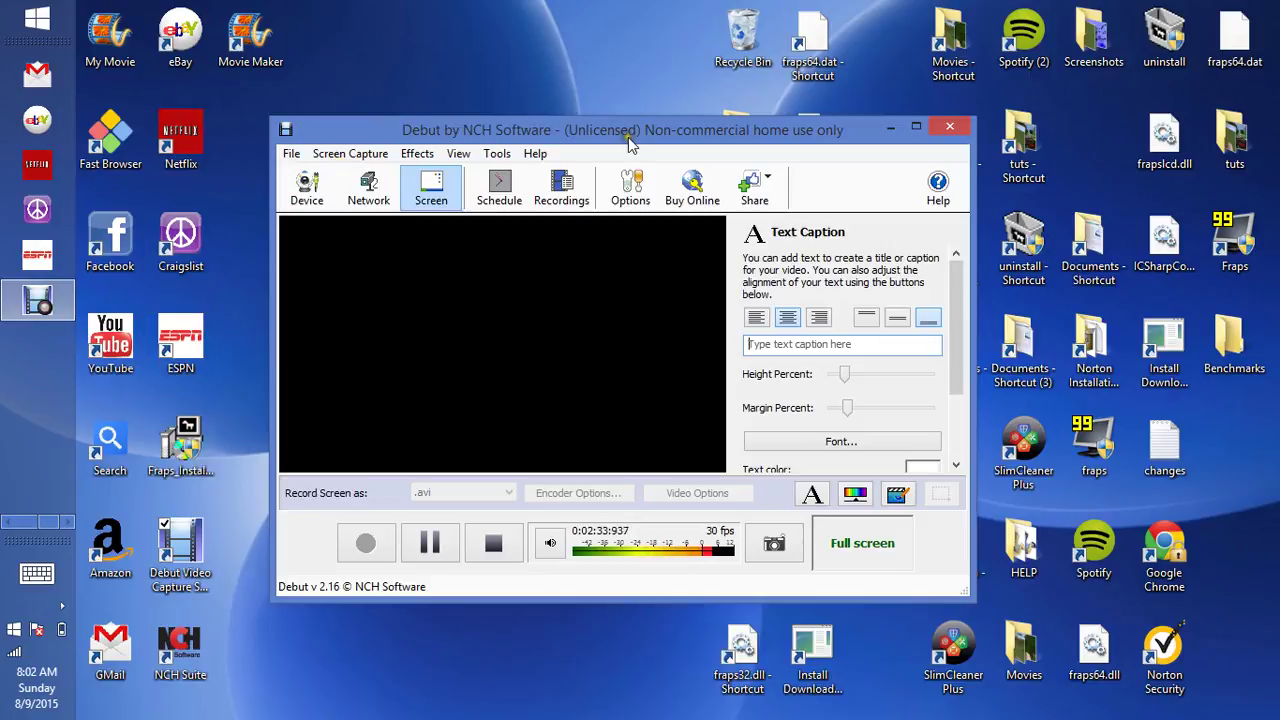
{"action": "left_click", "coordinate": [113, 343]}
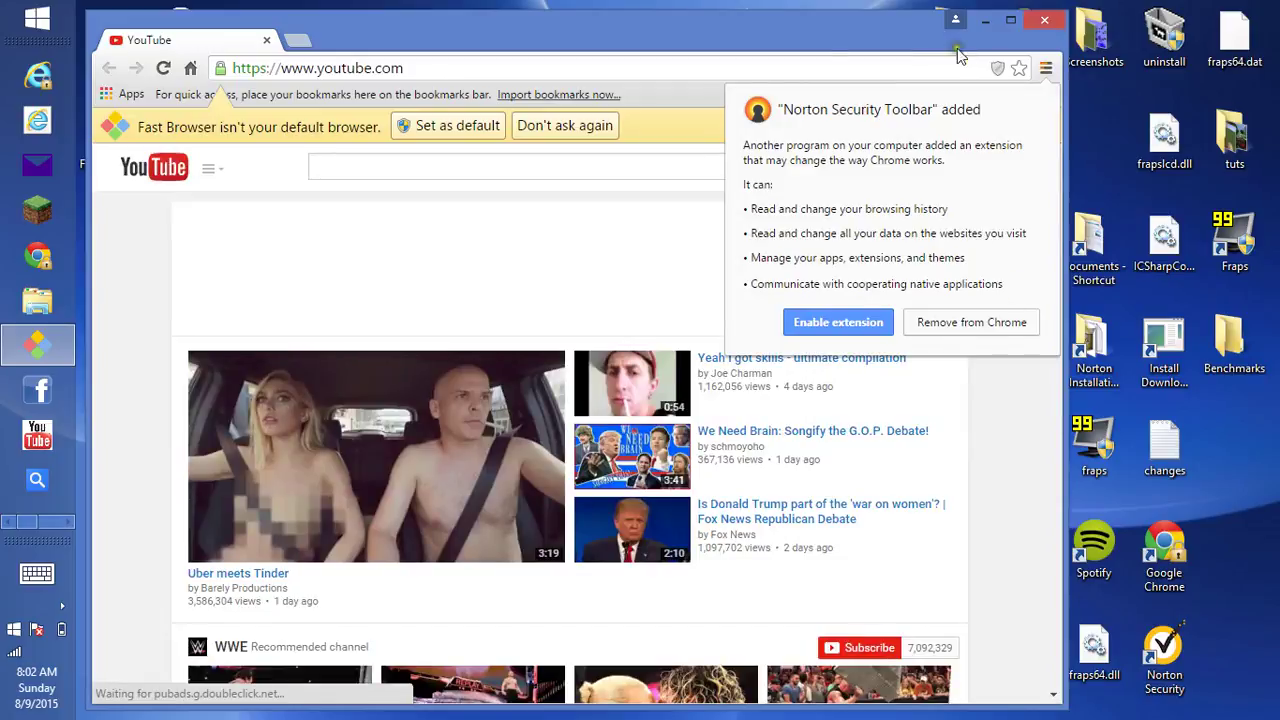
{"action": "left_click", "coordinate": [820, 36]}
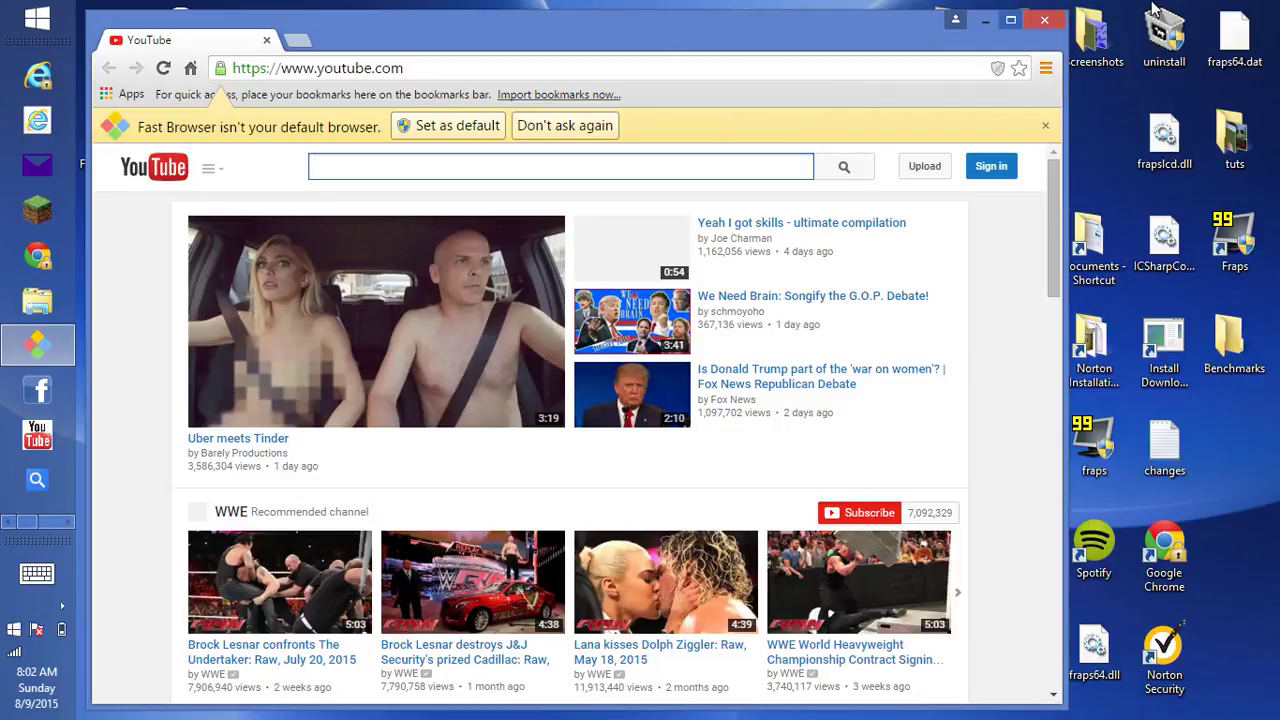
{"action": "left_click", "coordinate": [1038, 16]}
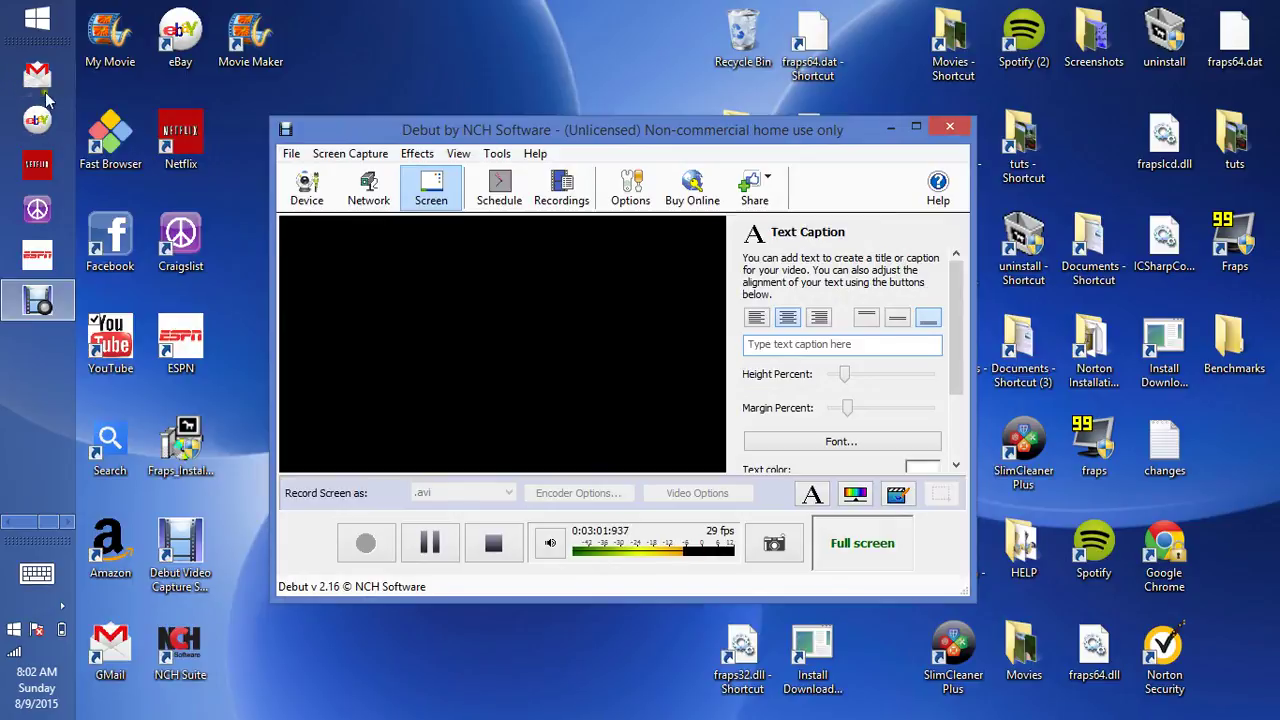
{"action": "left_click", "coordinate": [14, 515]}
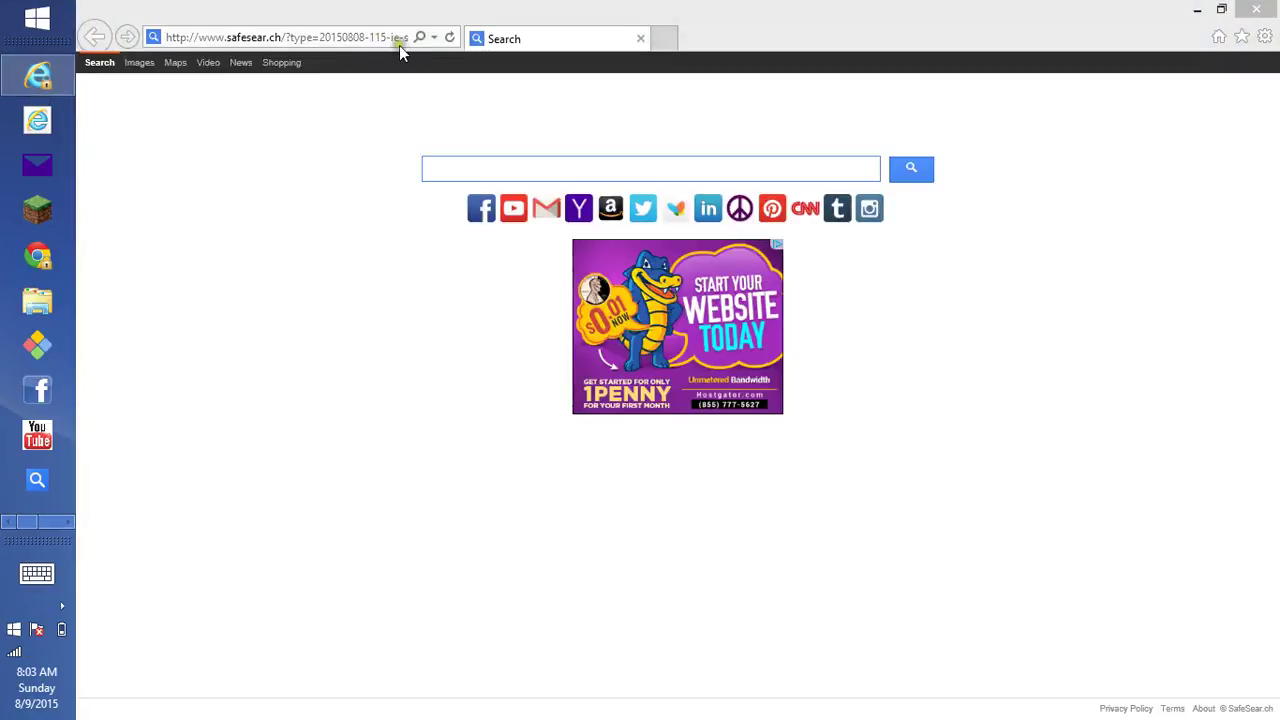
{"action": "left_click", "coordinate": [398, 40]}
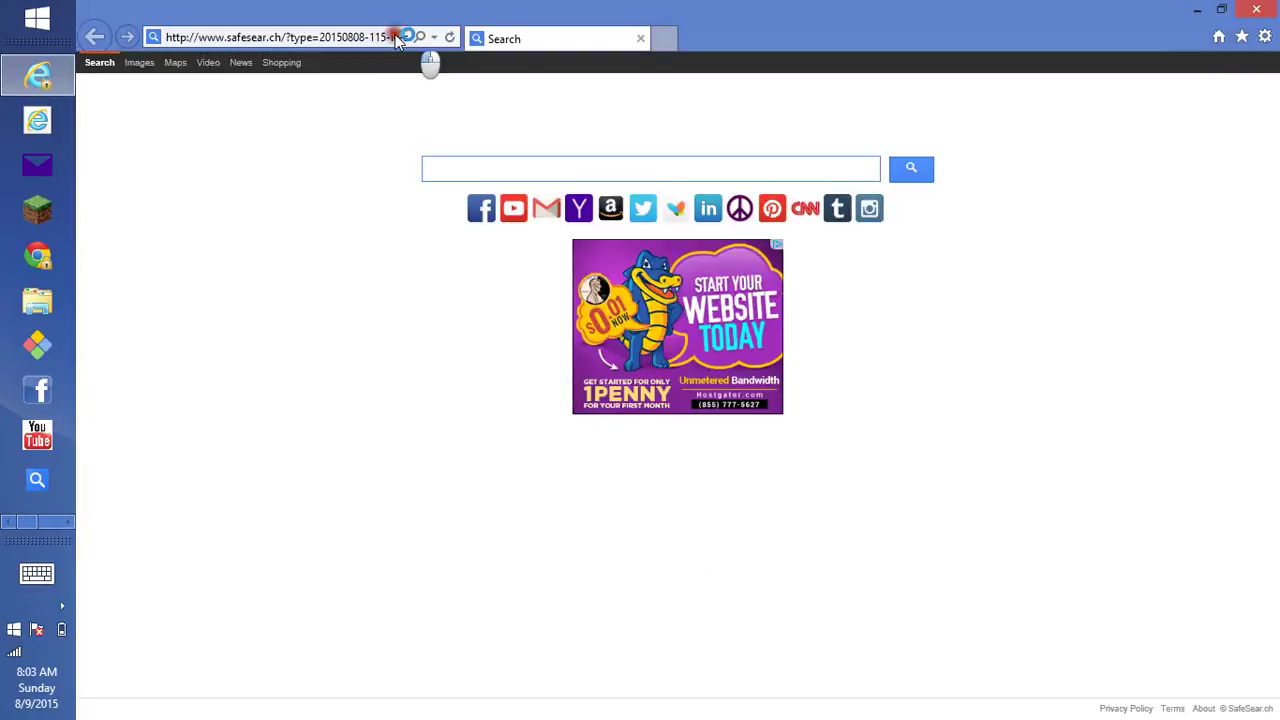
{"action": "left_click", "coordinate": [510, 218]}
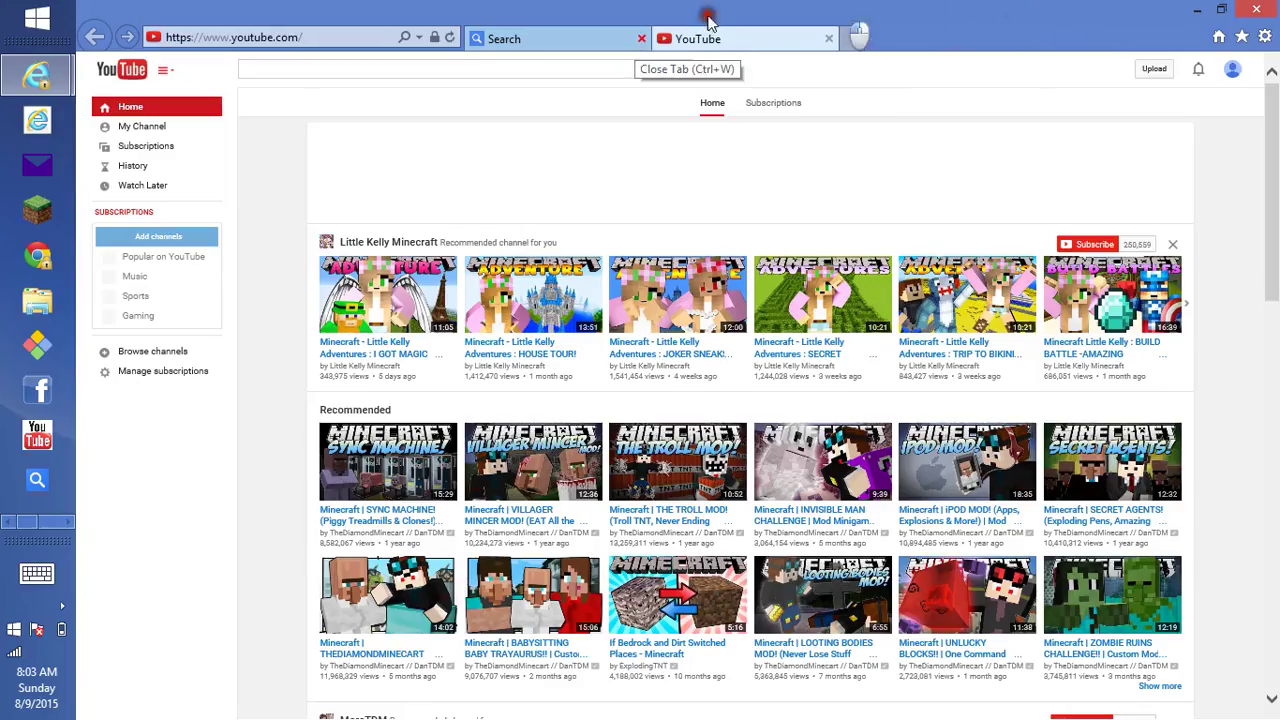
{"action": "left_click", "coordinate": [641, 39]}
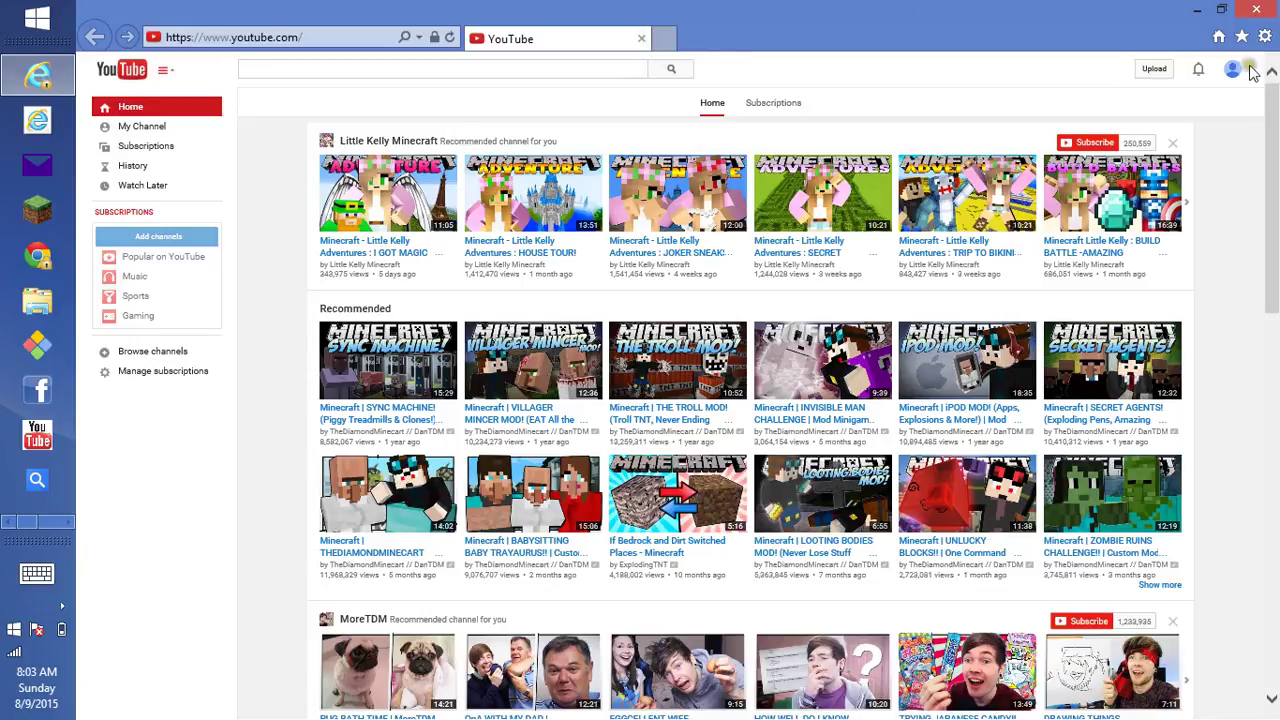
{"action": "left_click", "coordinate": [1238, 72]}
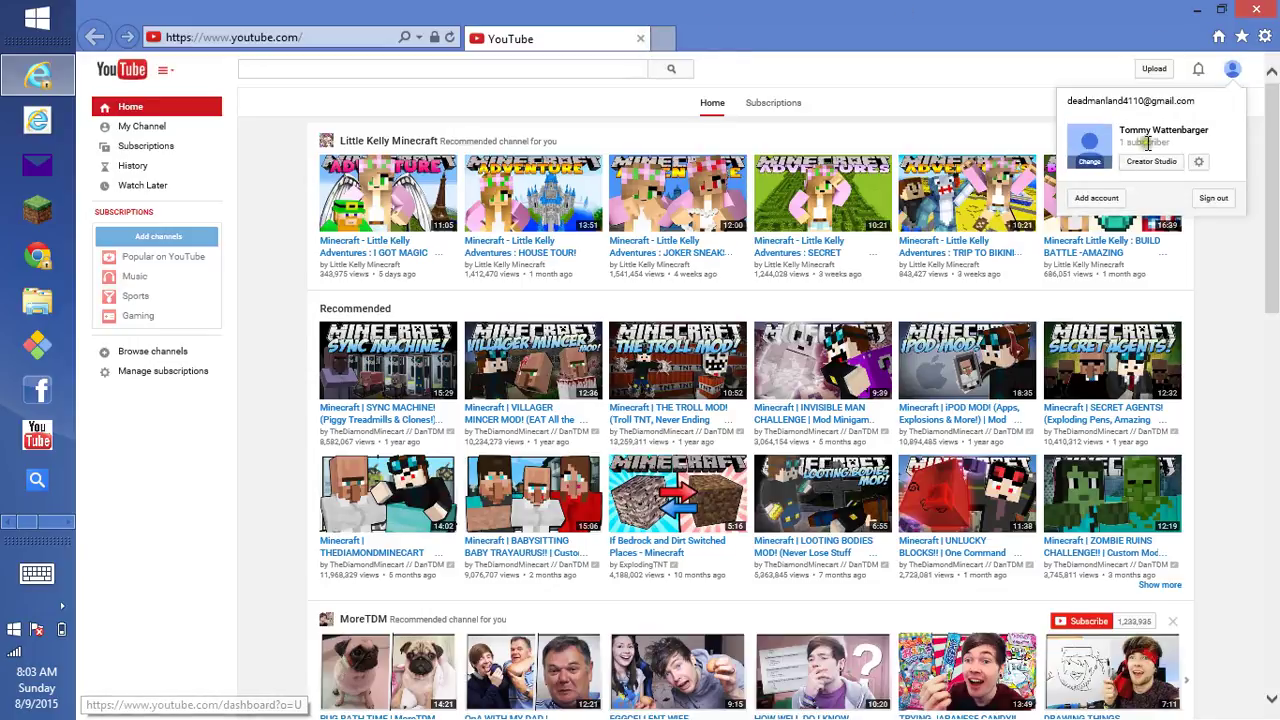
{"action": "left_click", "coordinate": [1250, 105]}
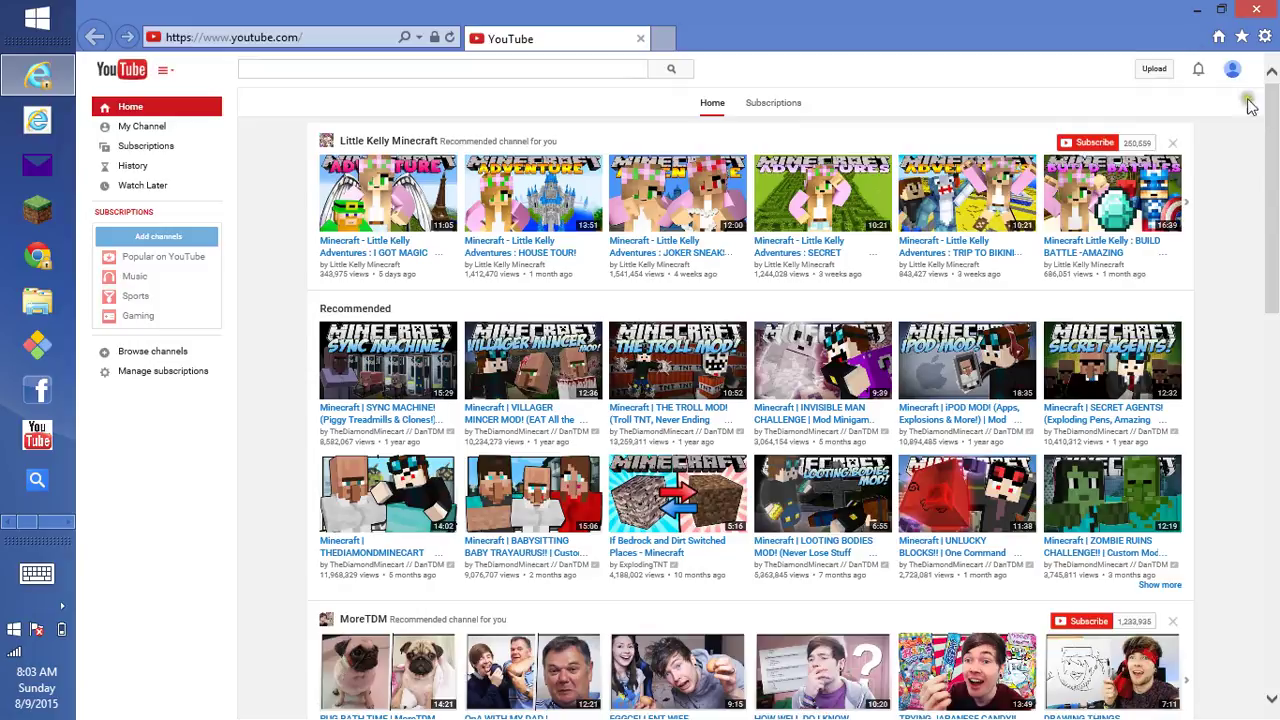
{"action": "left_click", "coordinate": [1154, 72]}
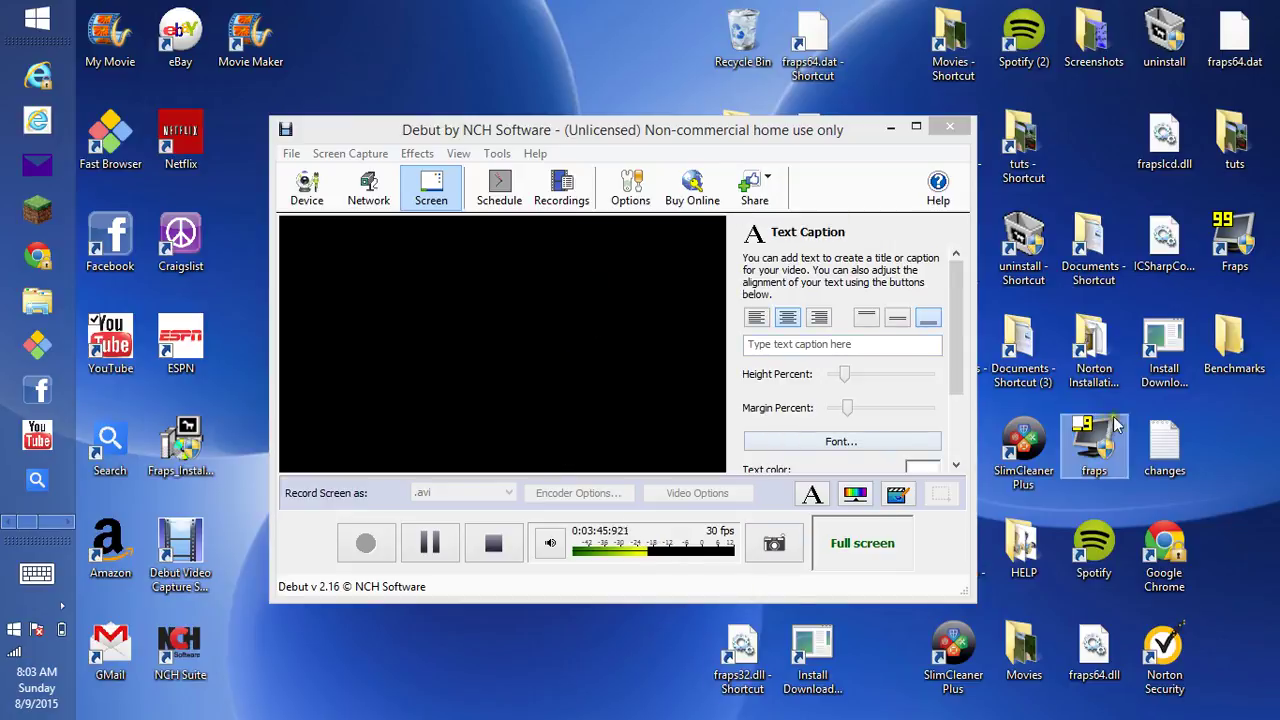
Lower the video Contrast to 38 and dismiss the FRAPS DLL error.
{"action": "left_click", "coordinate": [866, 499]}
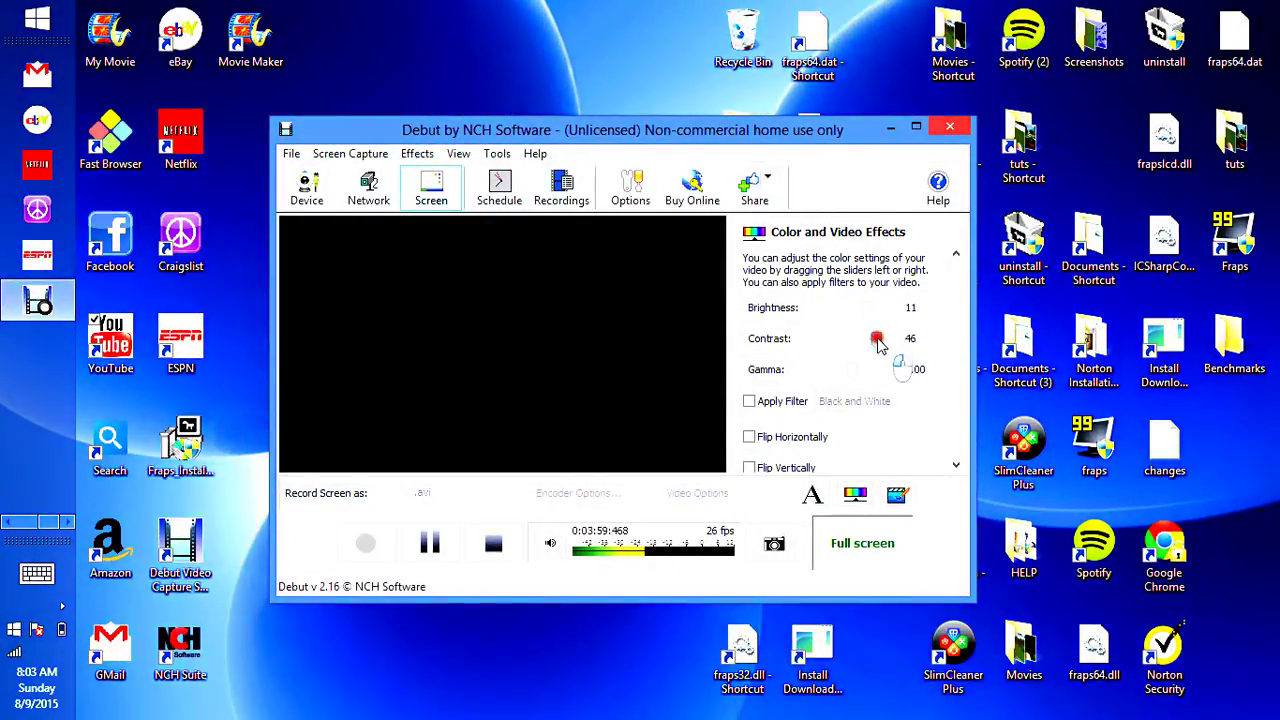
{"action": "left_click_drag", "start_coordinate": [893, 340], "coordinate": [876, 345]}
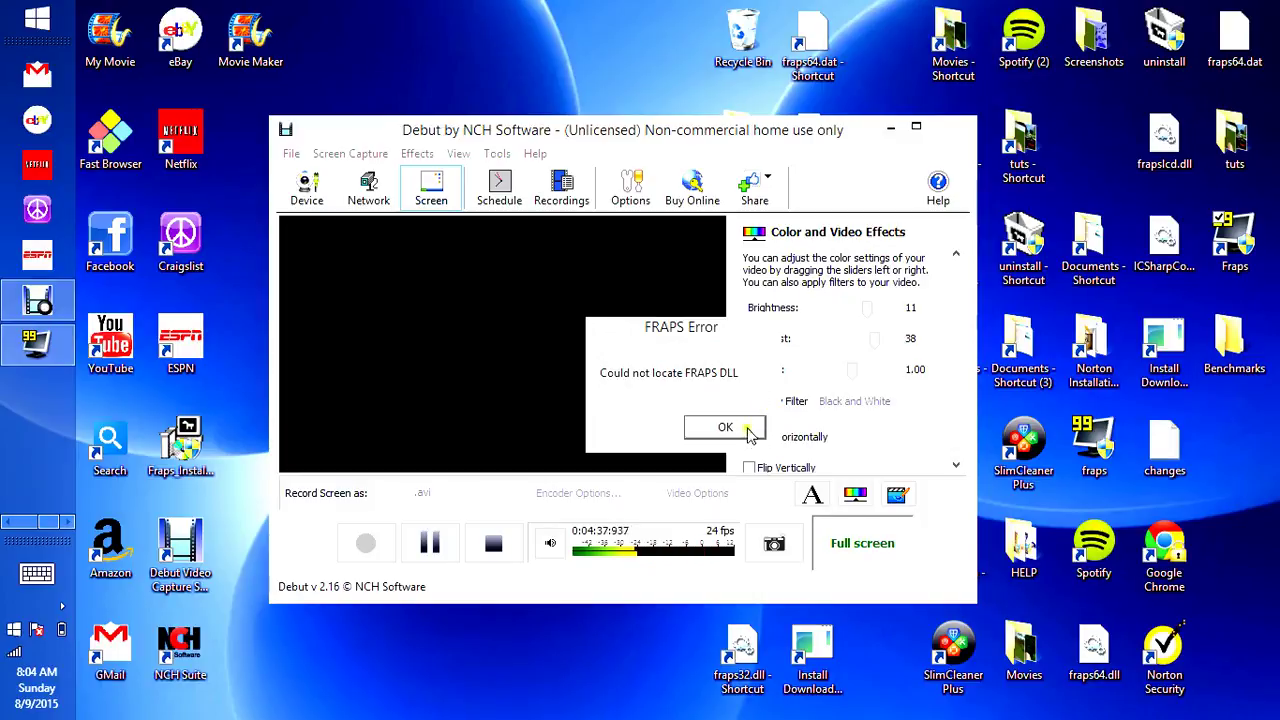
{"action": "left_click", "coordinate": [749, 438]}
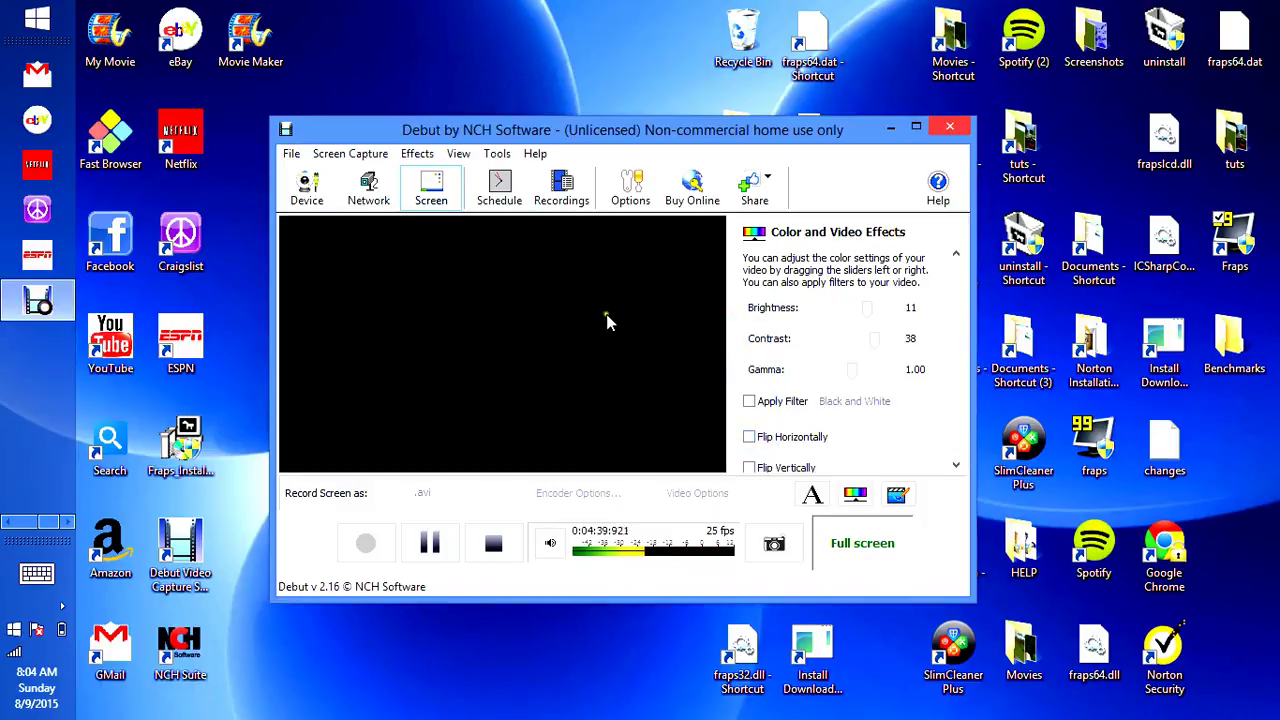